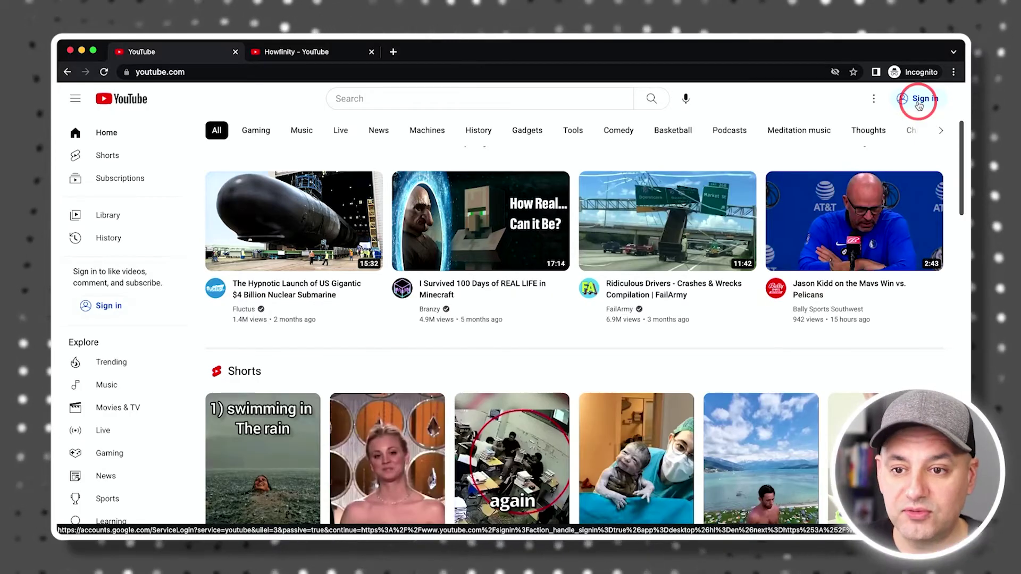
Step: Sign in to YouTube with a newly created personal-use Google account
click(919, 101)
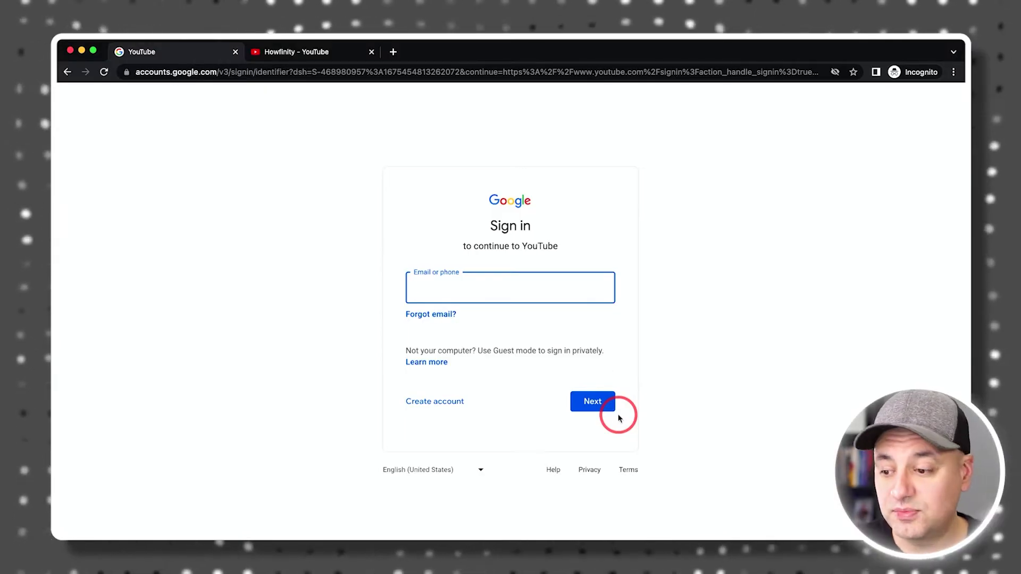
click(447, 412)
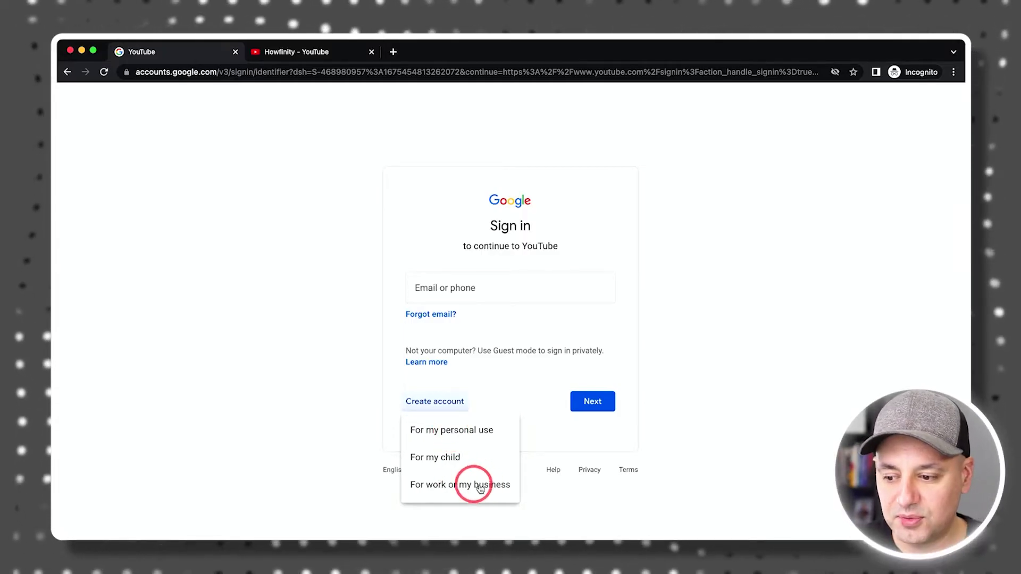
click(446, 433)
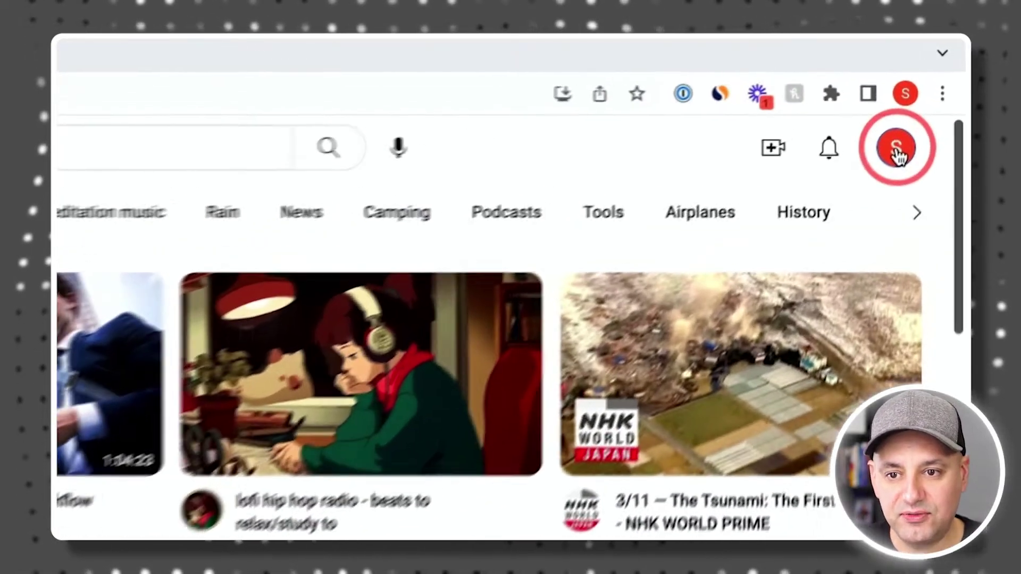
Step: Start creating a new channel from the avatar's account menu
click(934, 98)
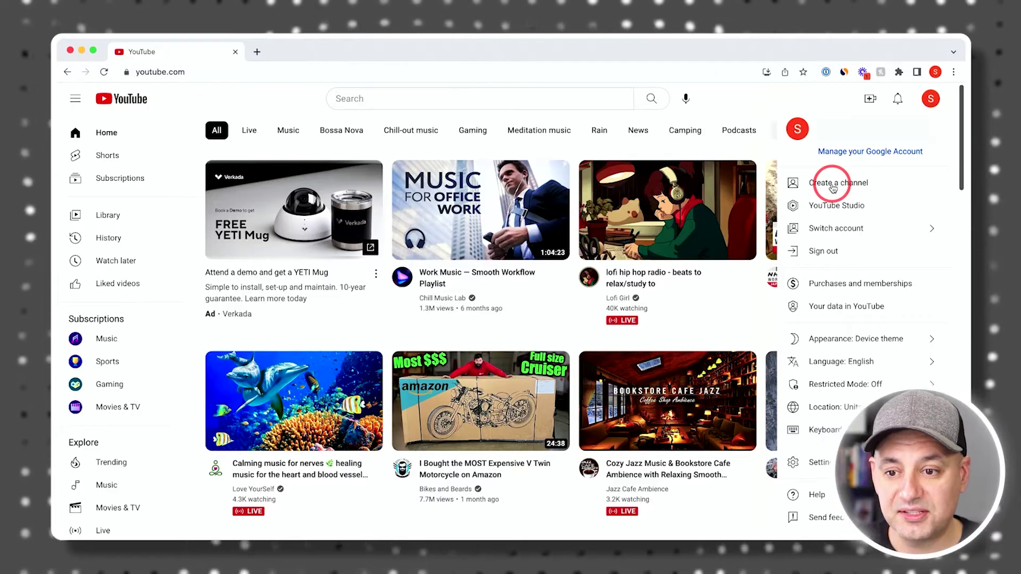
click(833, 184)
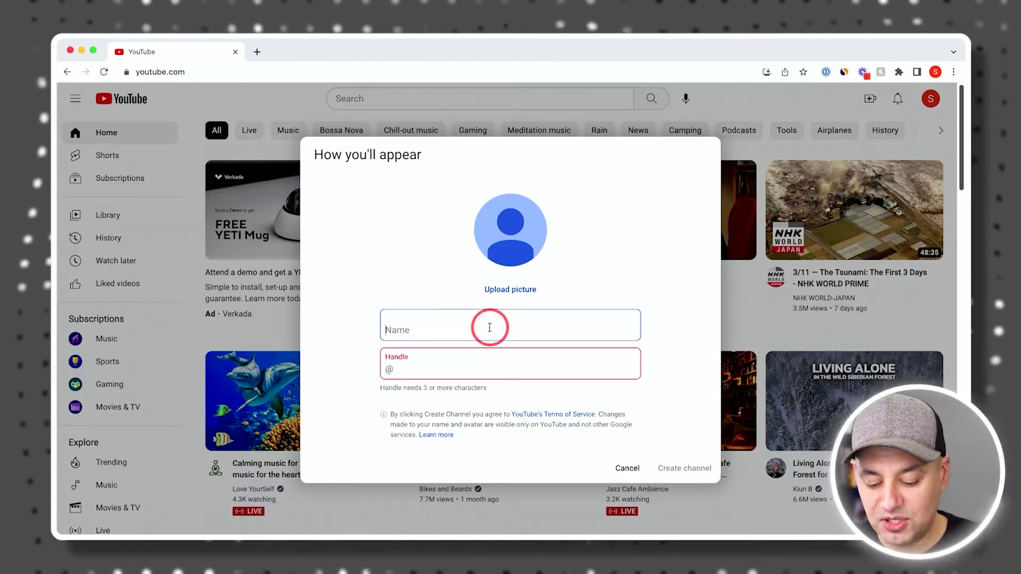
text(Tube Mentor)
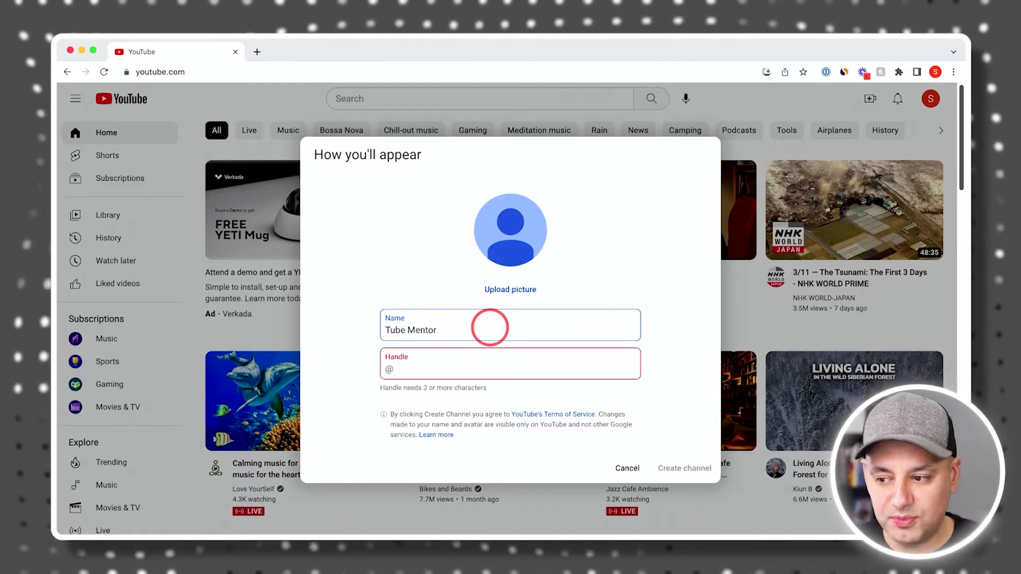
key(Tab)
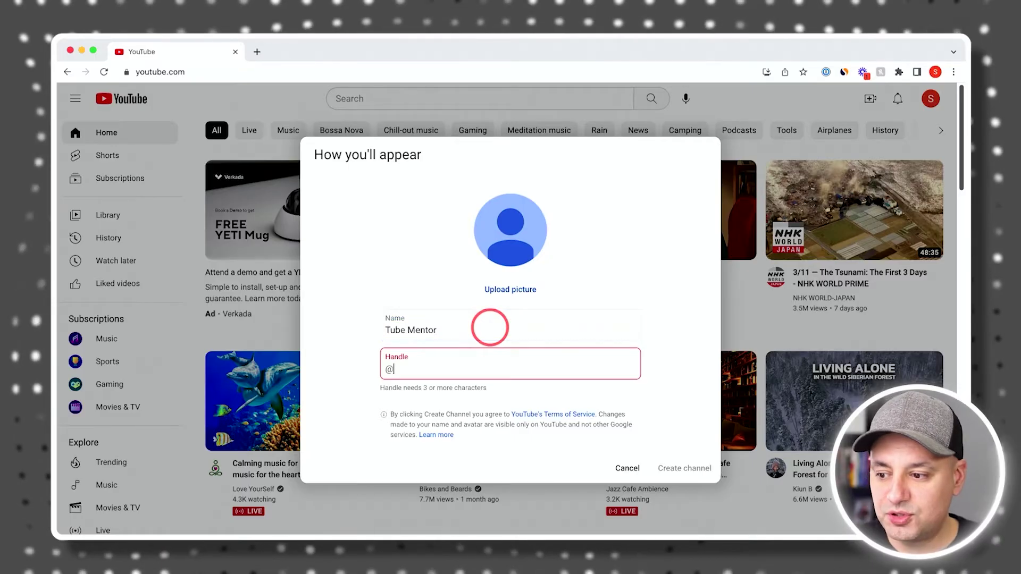
text(tubementor)
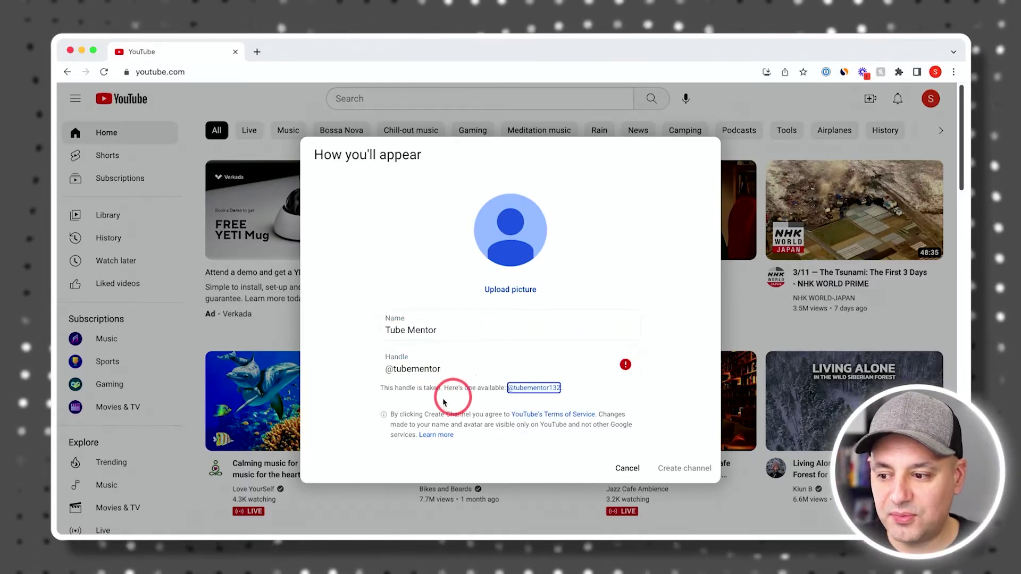
click(462, 366)
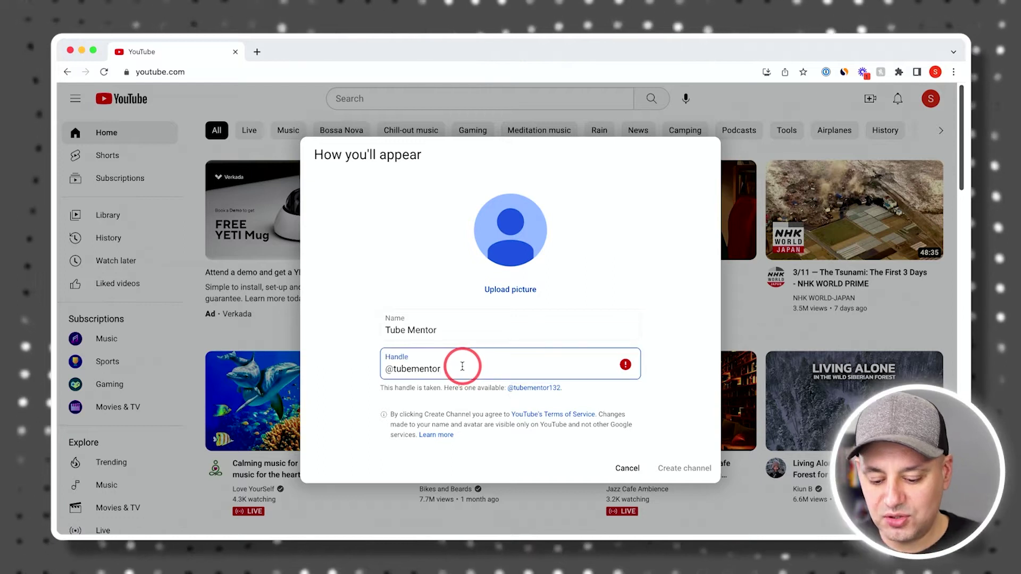
text(tutorials)
key(Tab)
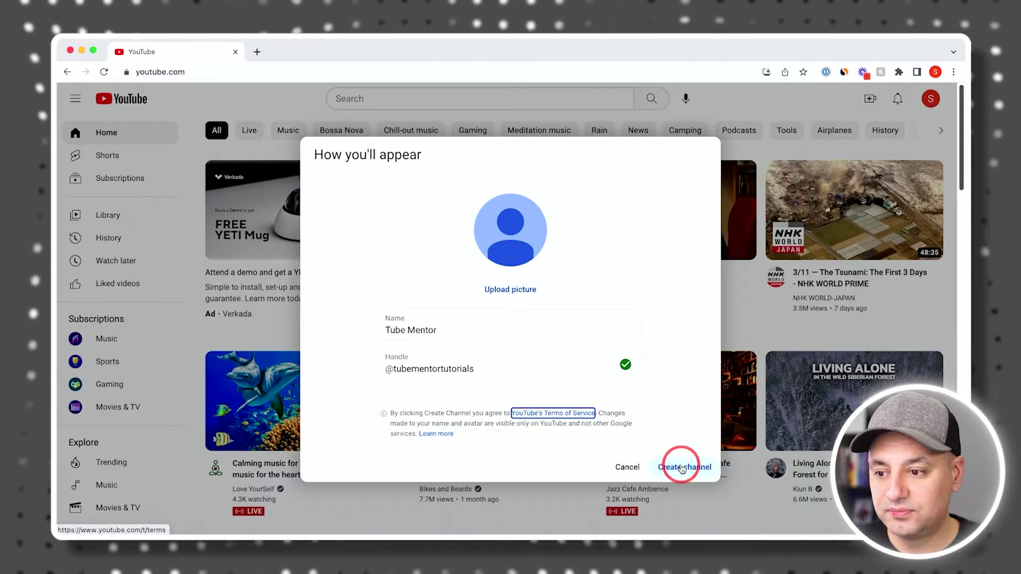
click(683, 468)
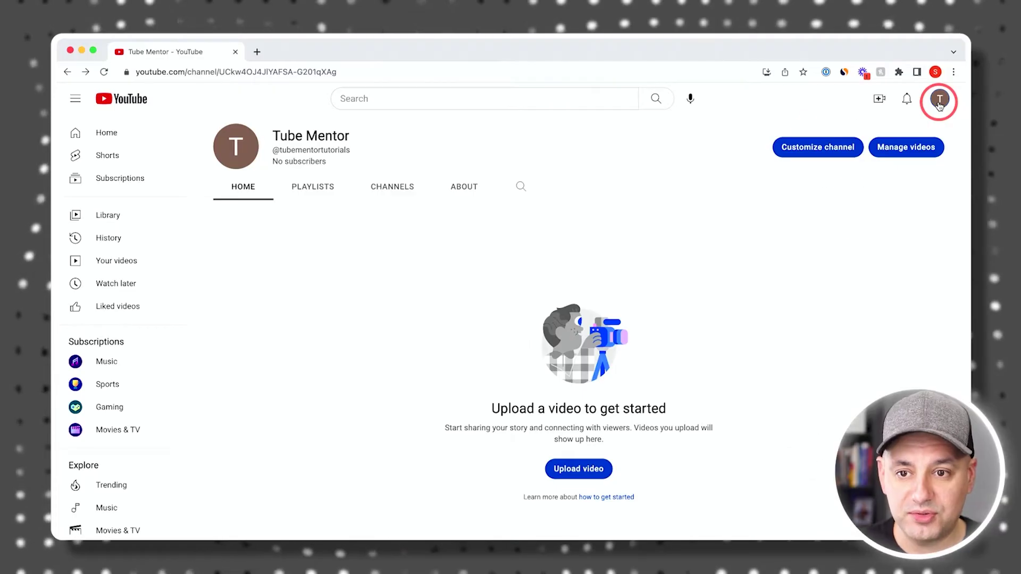
click(940, 105)
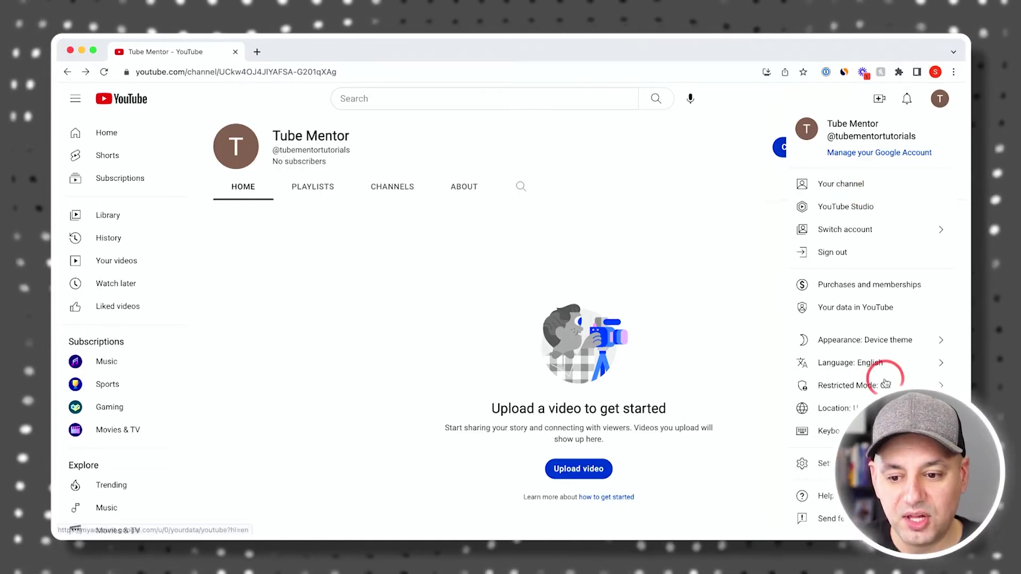
click(832, 465)
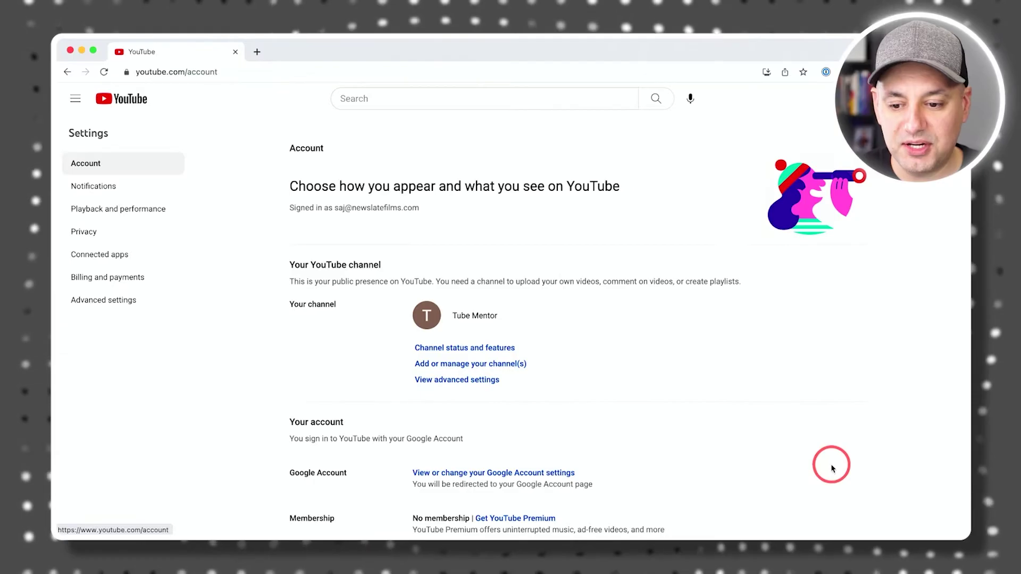
click(461, 367)
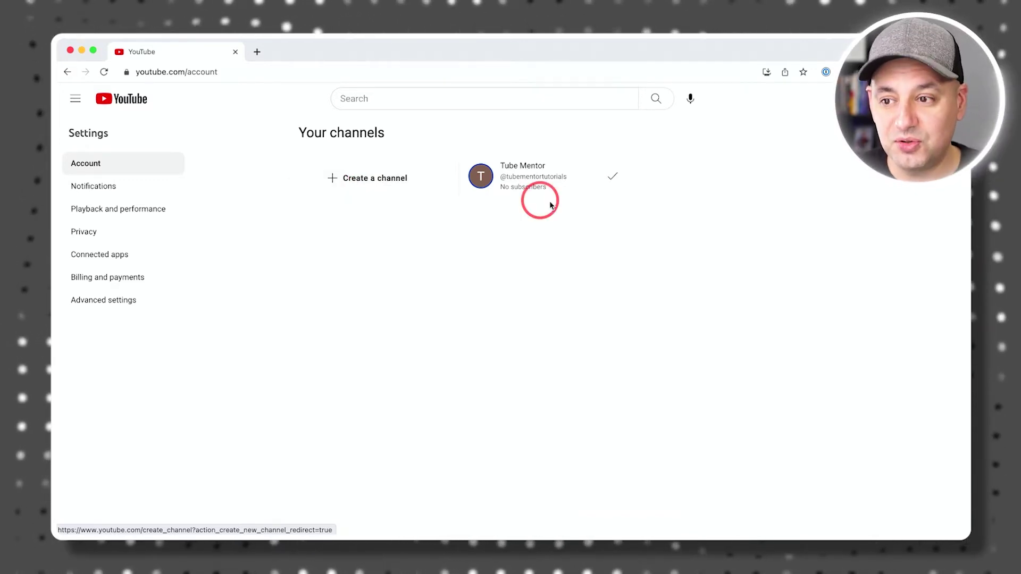
click(941, 100)
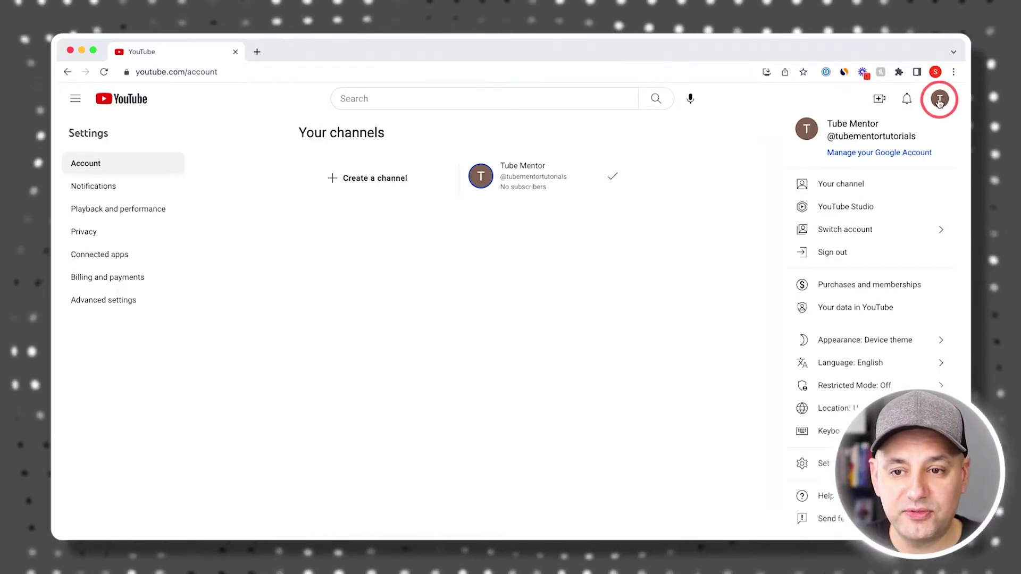
Step: Open YouTube Studio for Tube Mentor, dismiss the welcome message, and open Settings
click(843, 207)
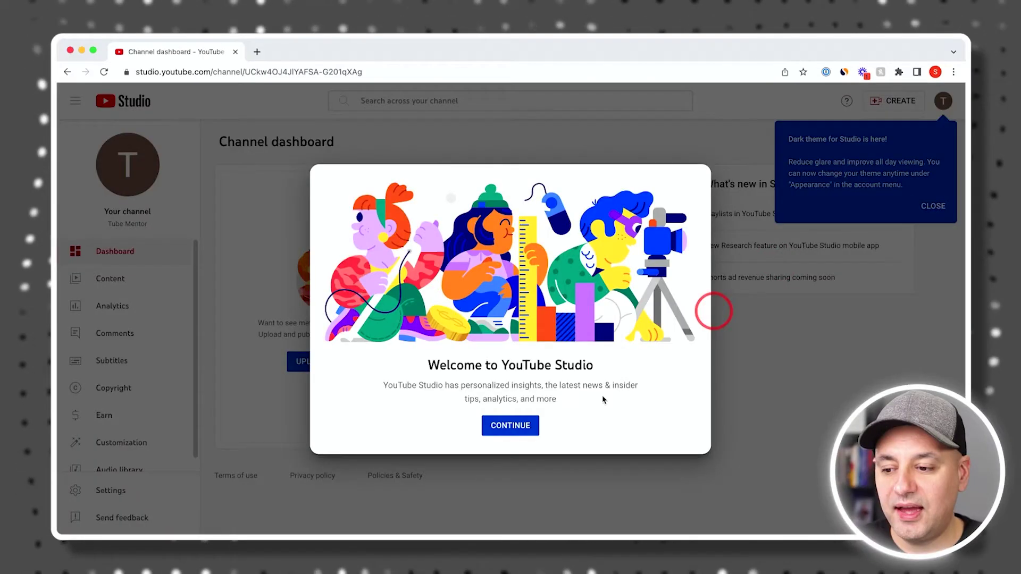
click(523, 425)
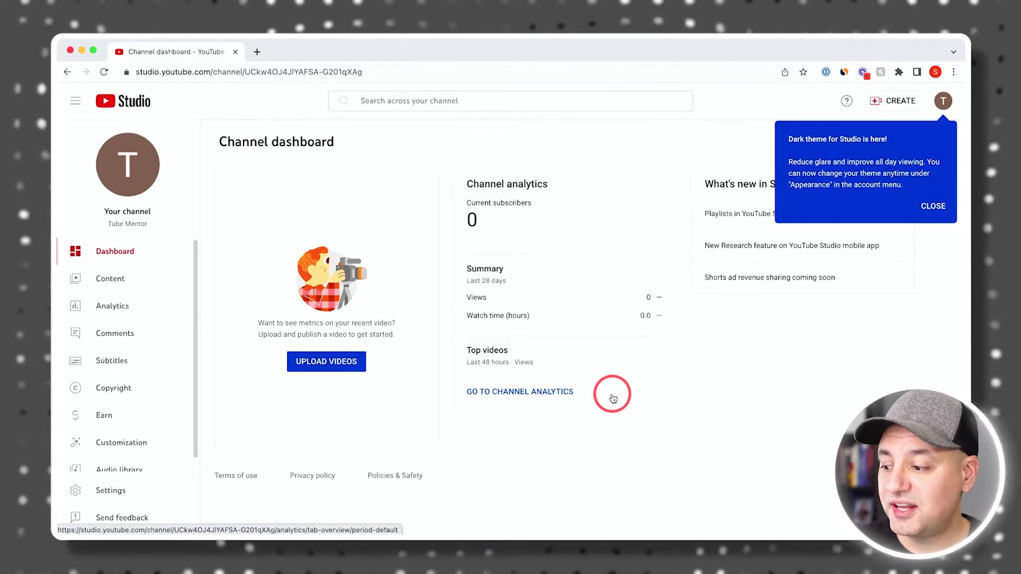
scroll(132, 360, down, 1)
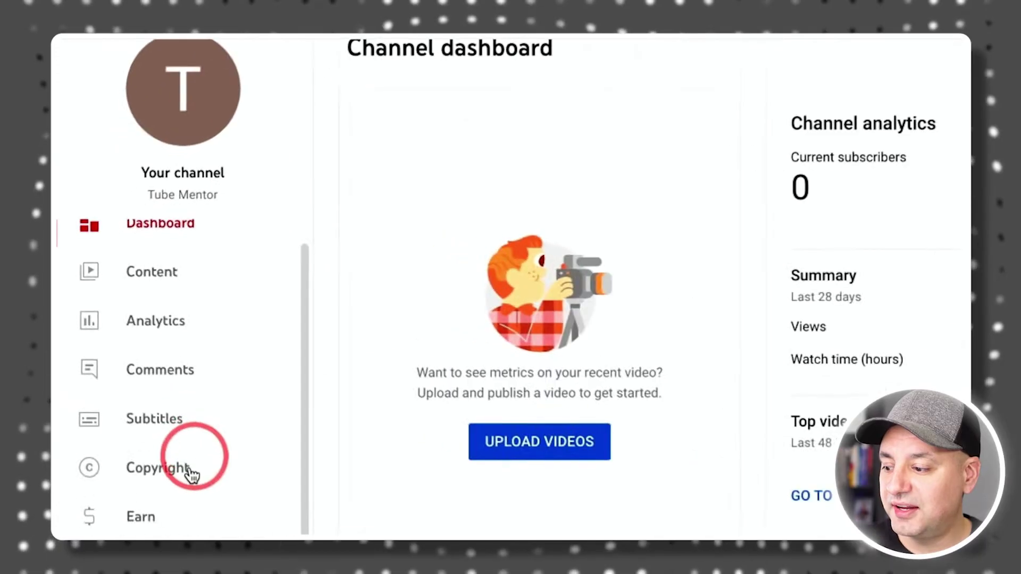
scroll(189, 426, down, 1)
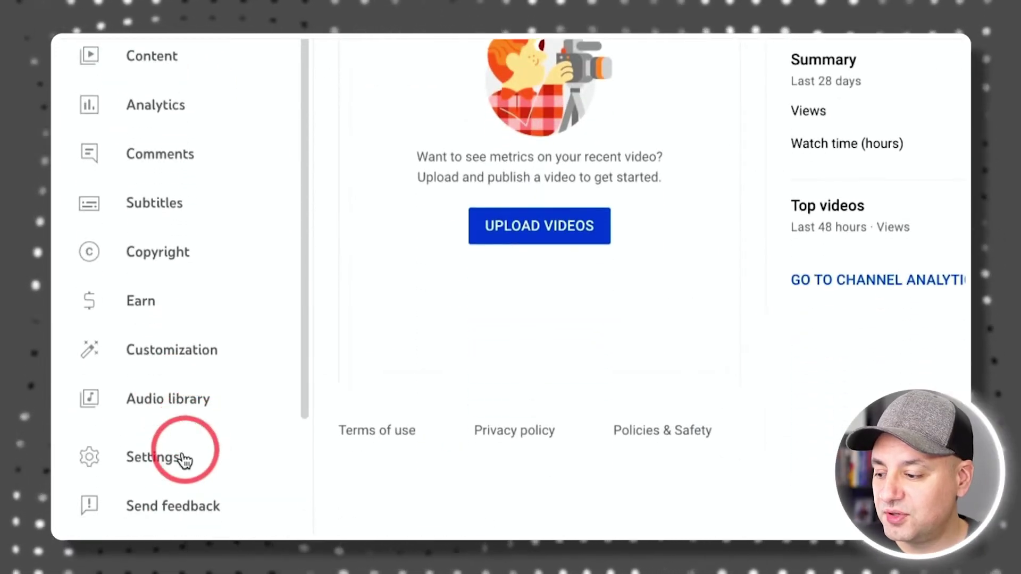
click(183, 459)
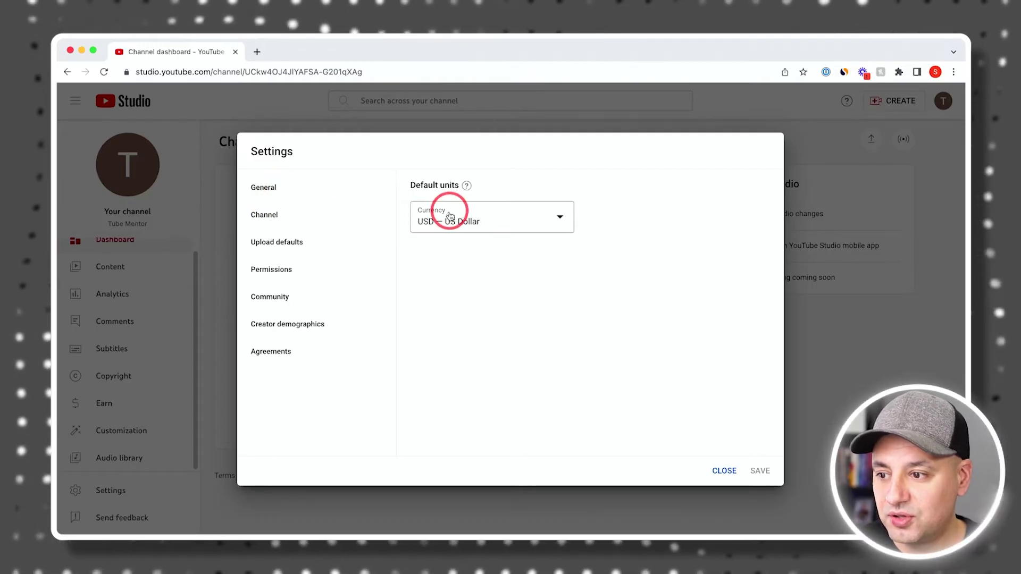
Step: Show the channel's Feature eligibility tab with Standard features expanded
click(291, 217)
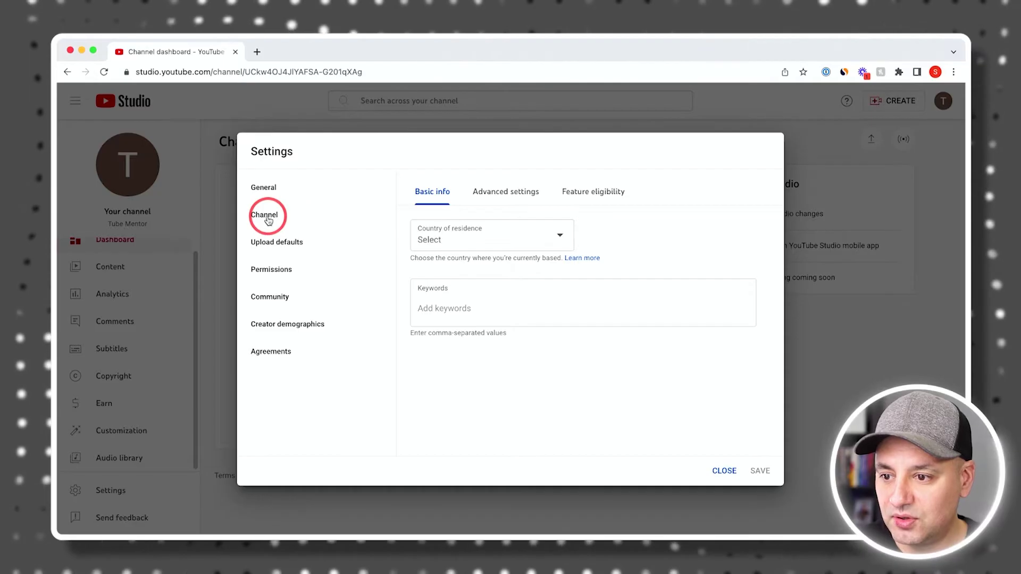
click(583, 194)
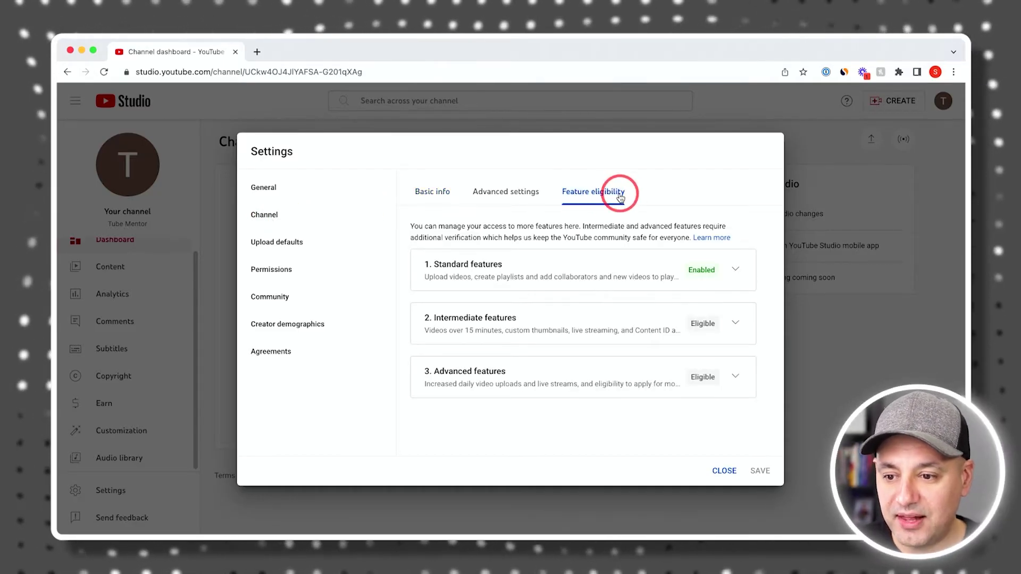
click(735, 268)
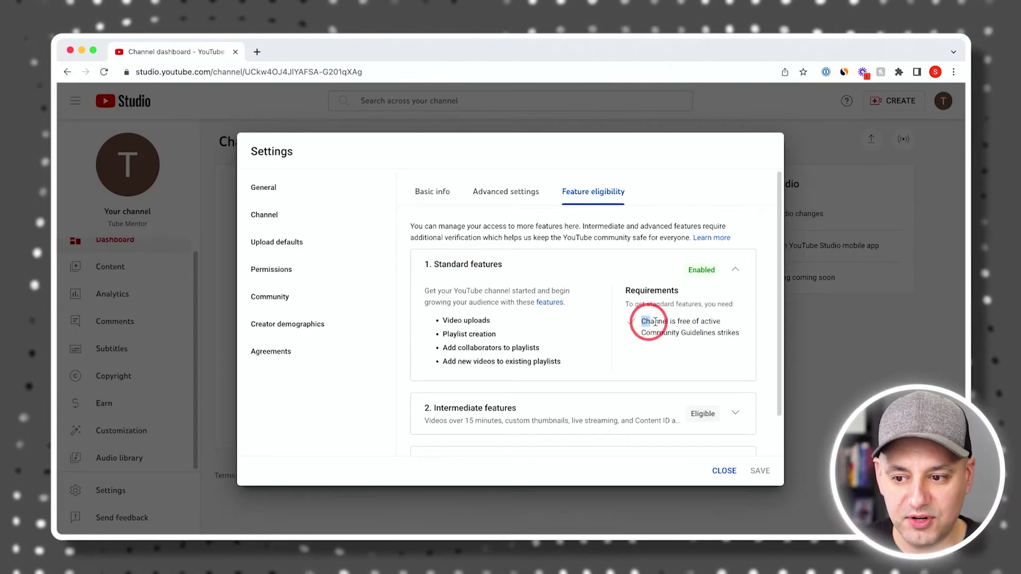
Step: Highlight the community guidelines requirement and the Intermediate features heading
drag(642, 322, 702, 323)
click(675, 322)
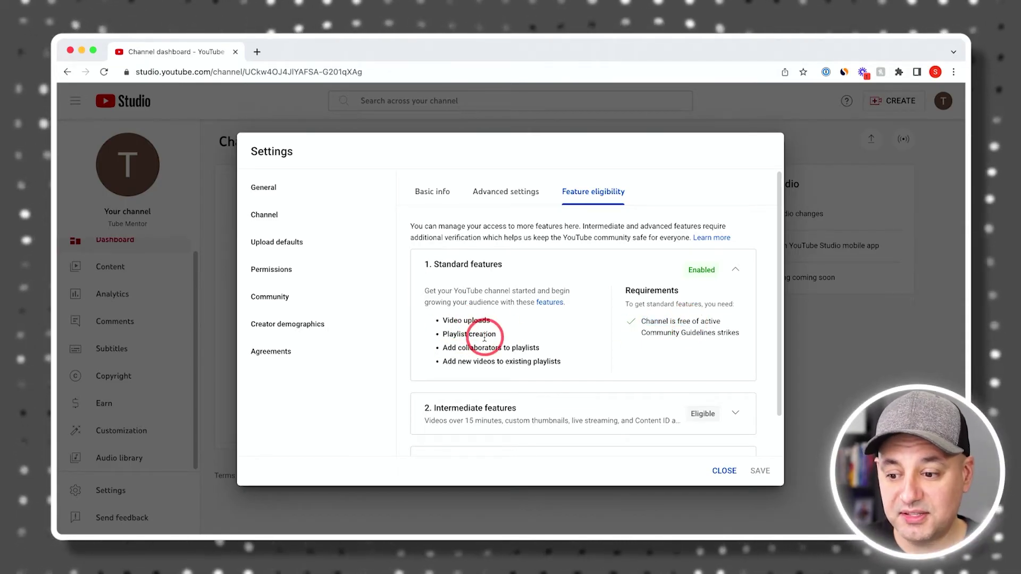
scroll(484, 336, down, 1)
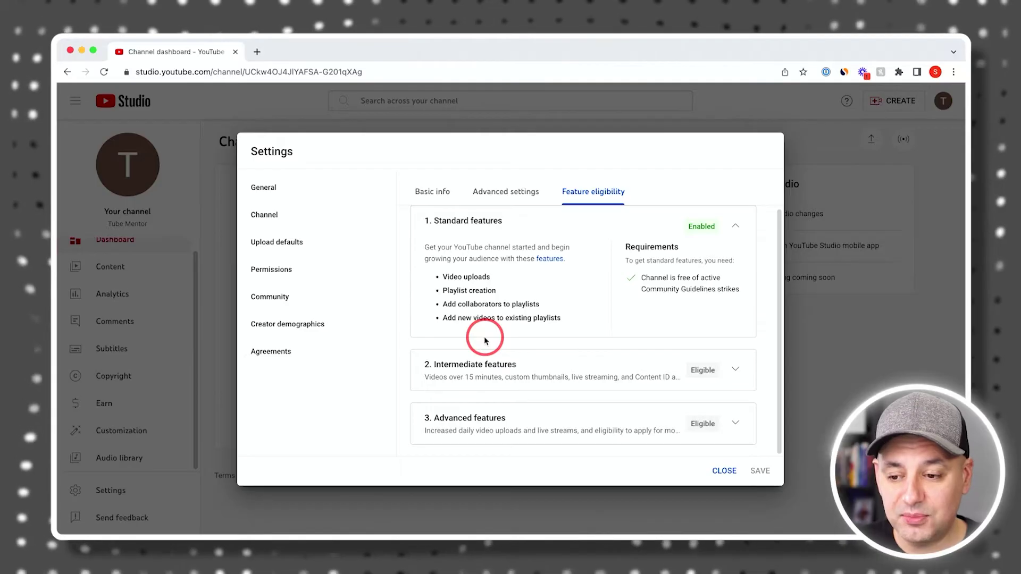
drag(433, 365, 543, 363)
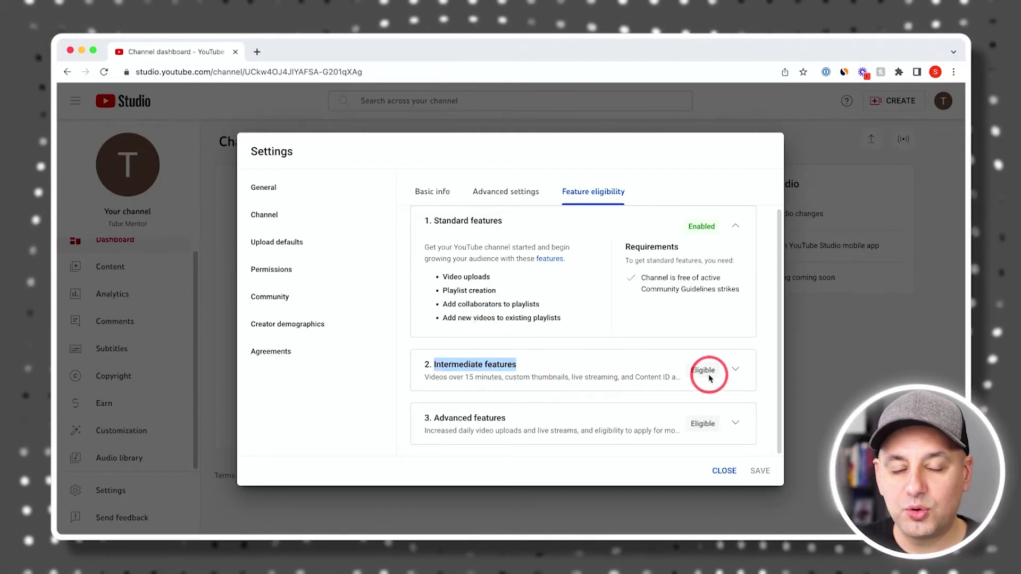
Step: Expand Intermediate features and highlight the 'Videos longer than 15 minutes' item
click(734, 371)
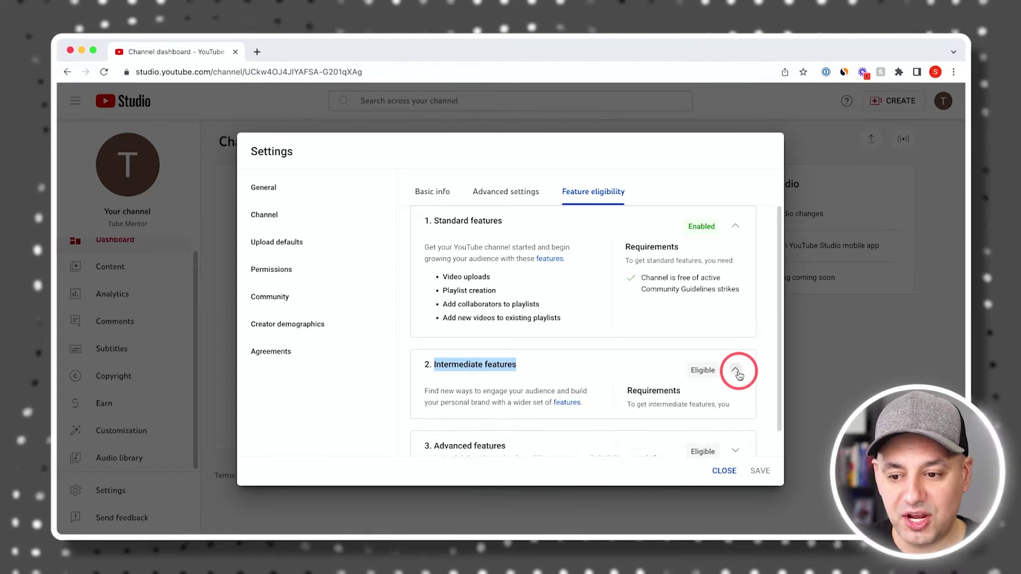
scroll(733, 376, down, 3)
scroll(733, 292, down, 2)
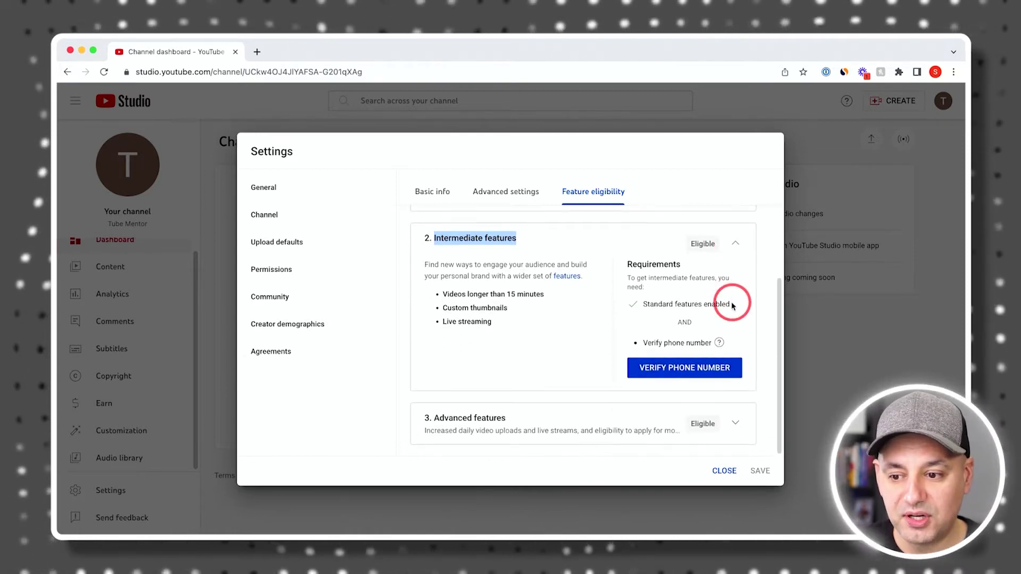
mouse_move(683, 346)
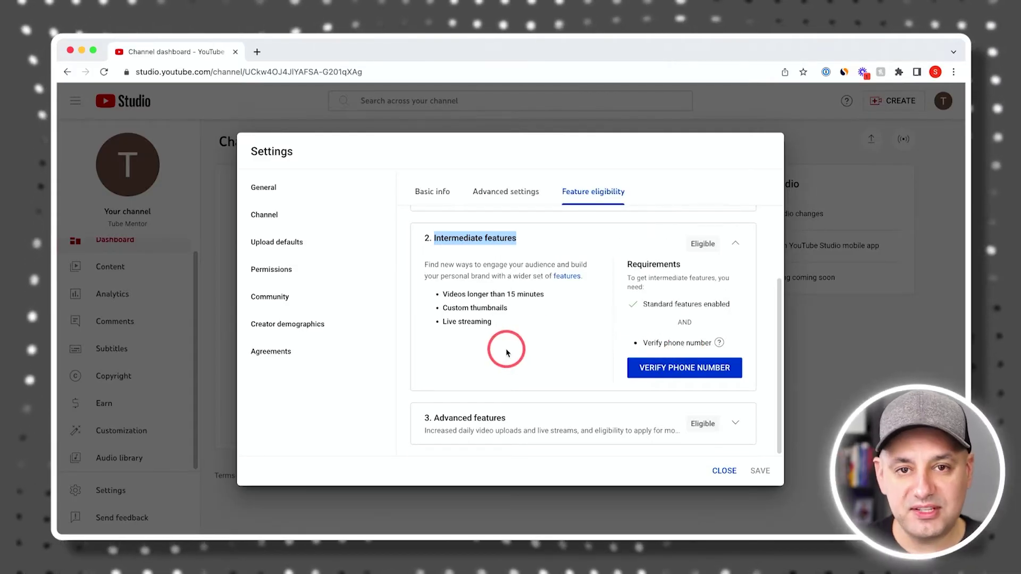
drag(440, 294, 547, 294)
click(551, 296)
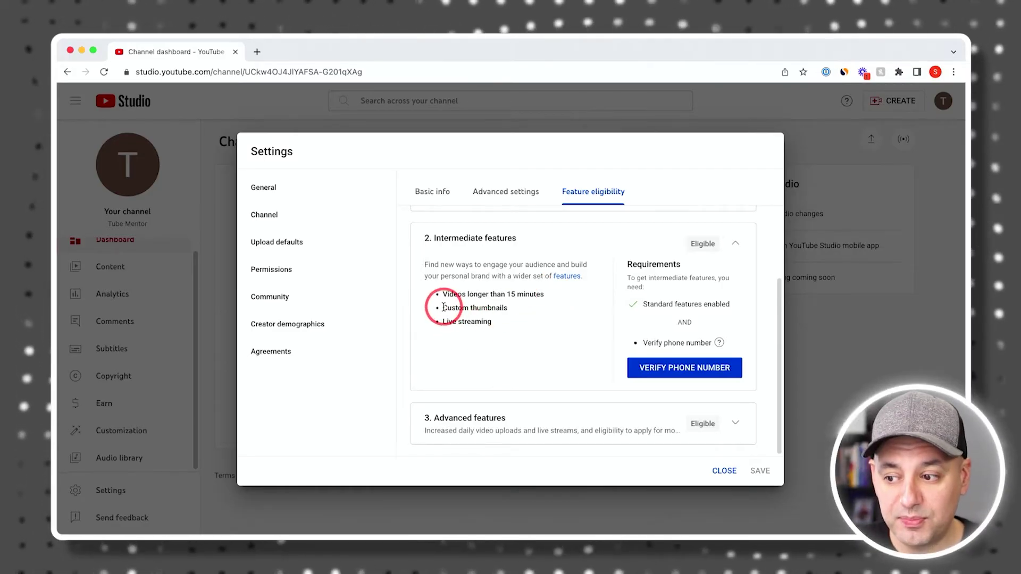
Step: Highlight the Custom thumbnails item, then open the phone verification page
drag(446, 308, 526, 307)
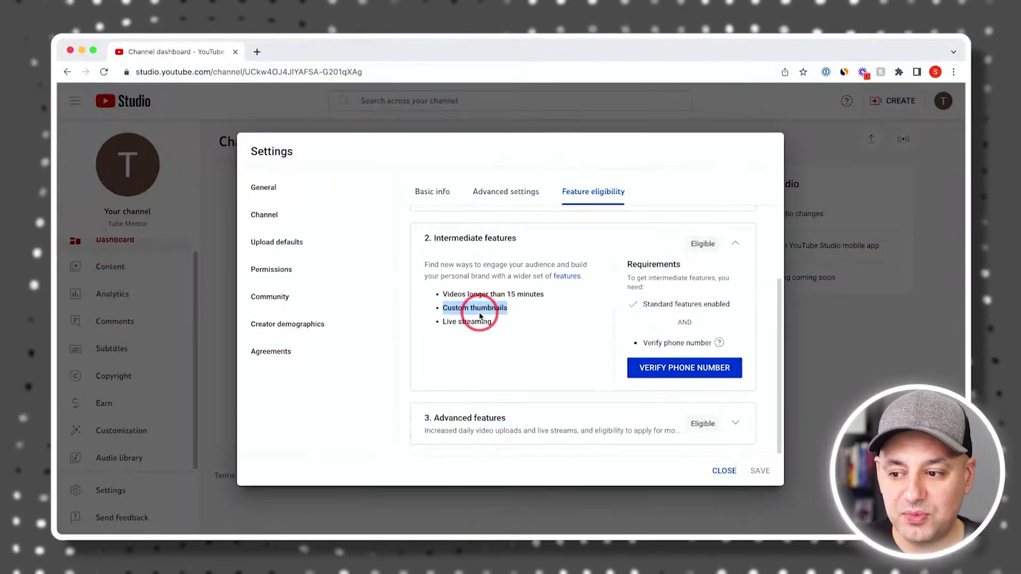
drag(478, 314, 501, 317)
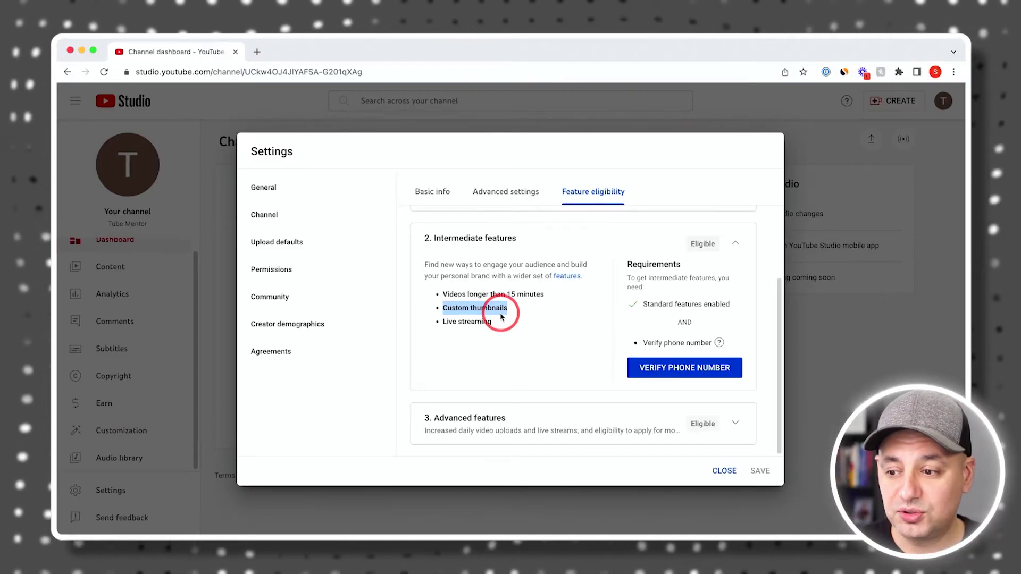
click(518, 315)
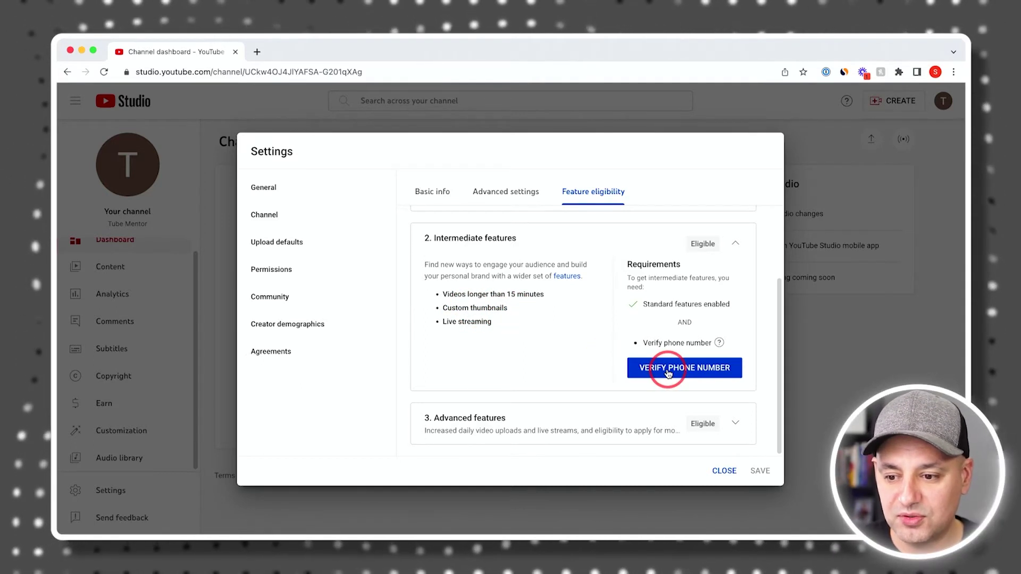
click(668, 373)
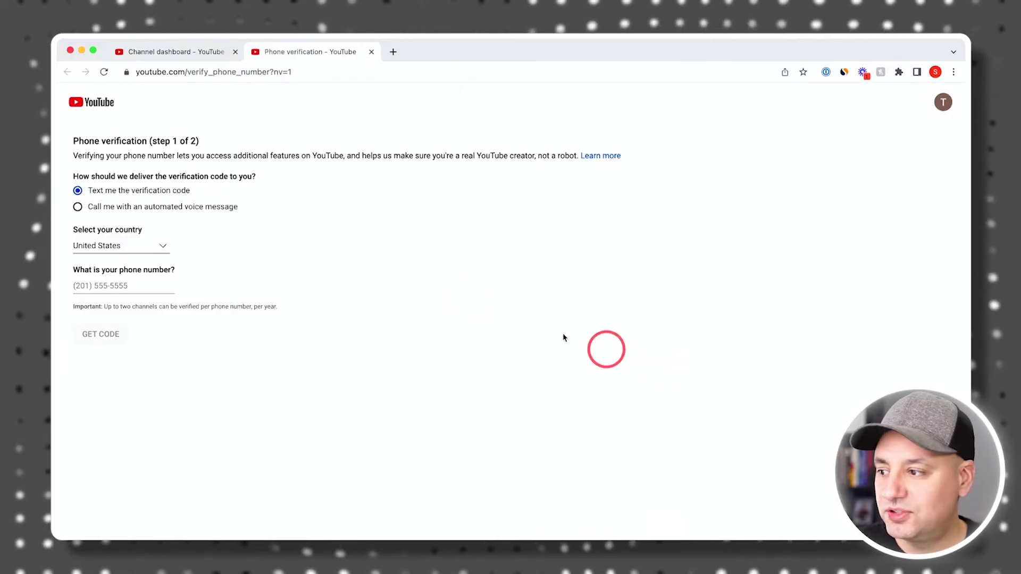
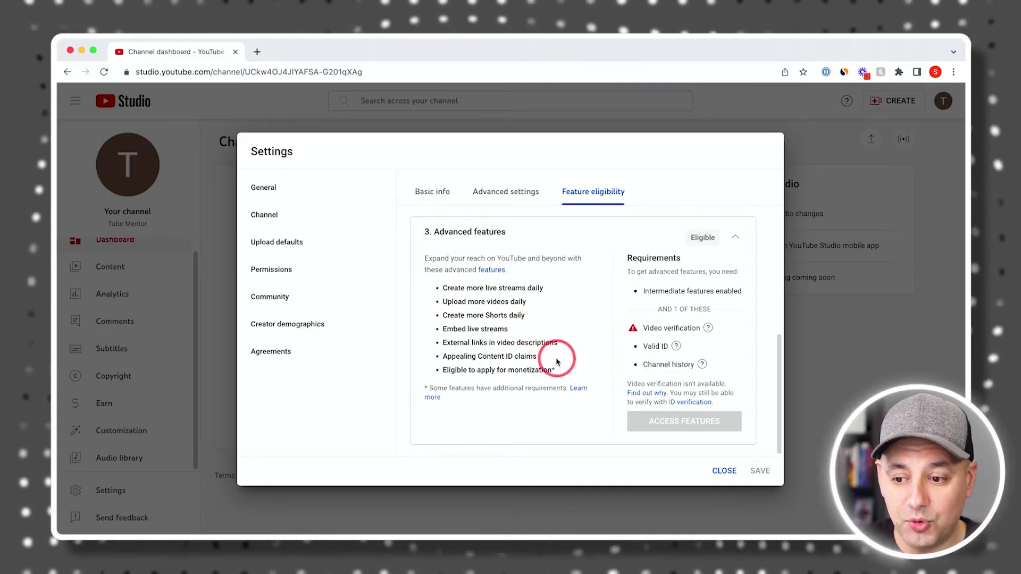
Step: On Basic info, choose United States as country and add keywords 'growing on youtube' and 'creating youtube channel', then save
click(432, 192)
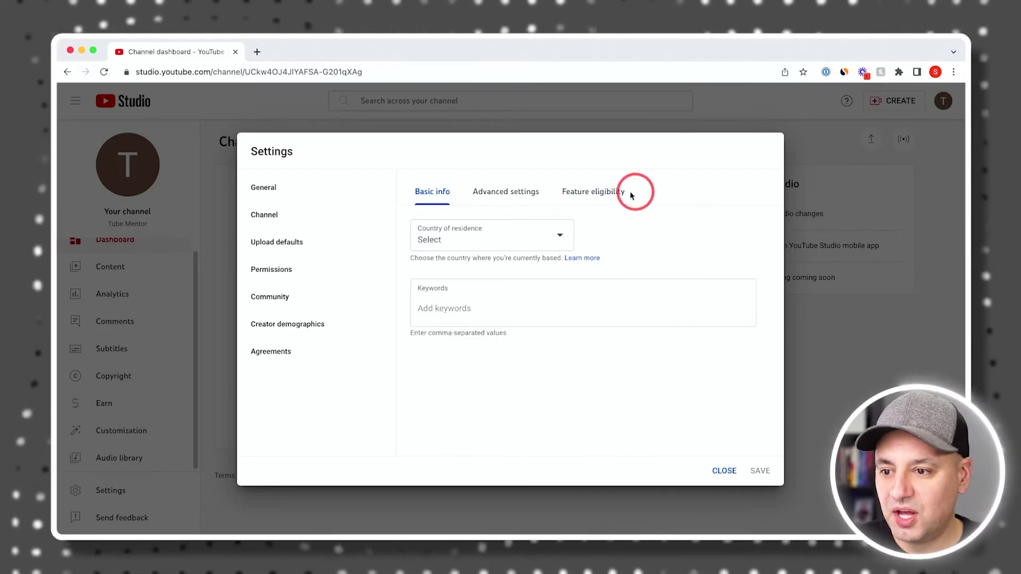
click(448, 237)
click(460, 432)
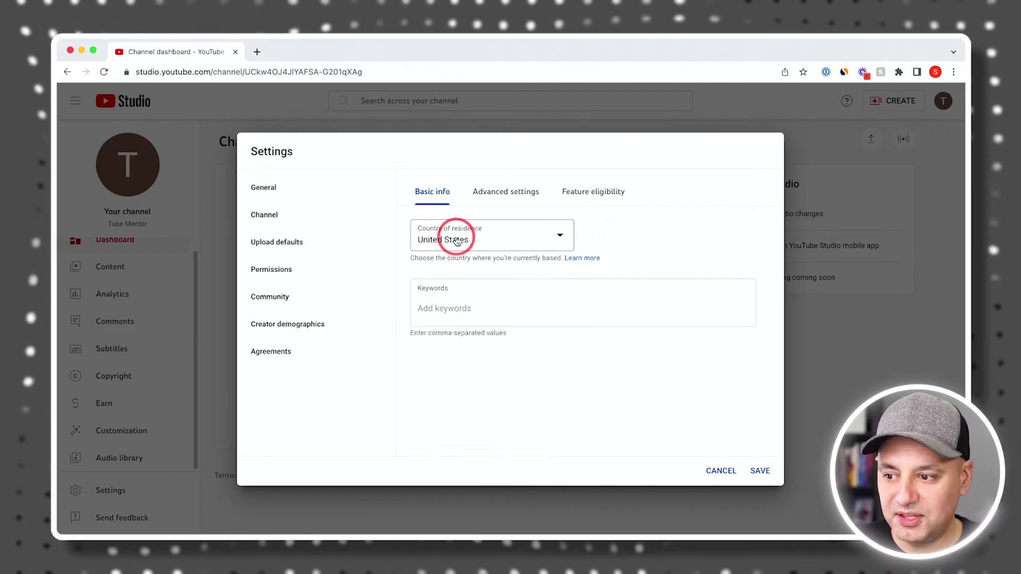
click(453, 308)
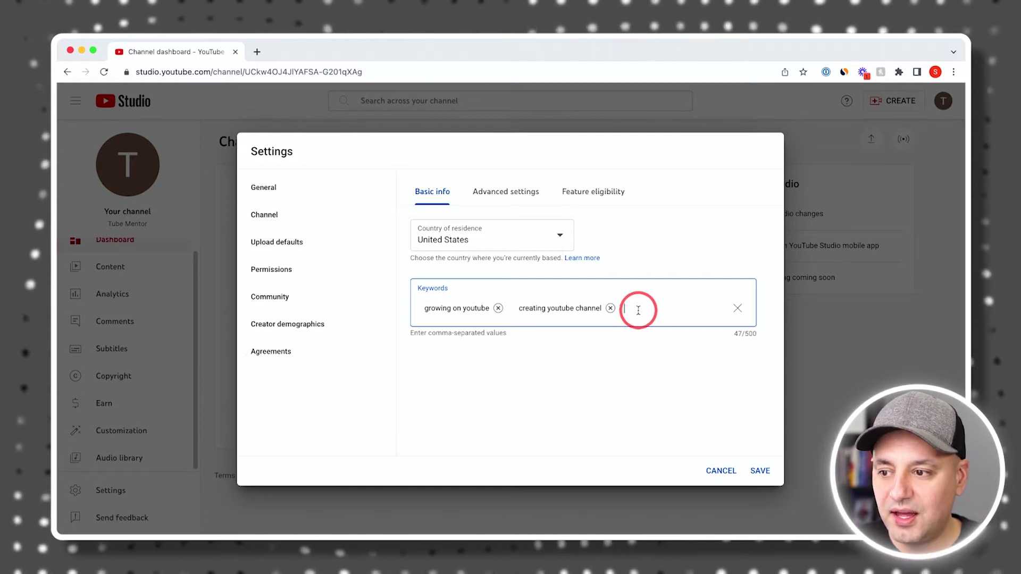
click(759, 471)
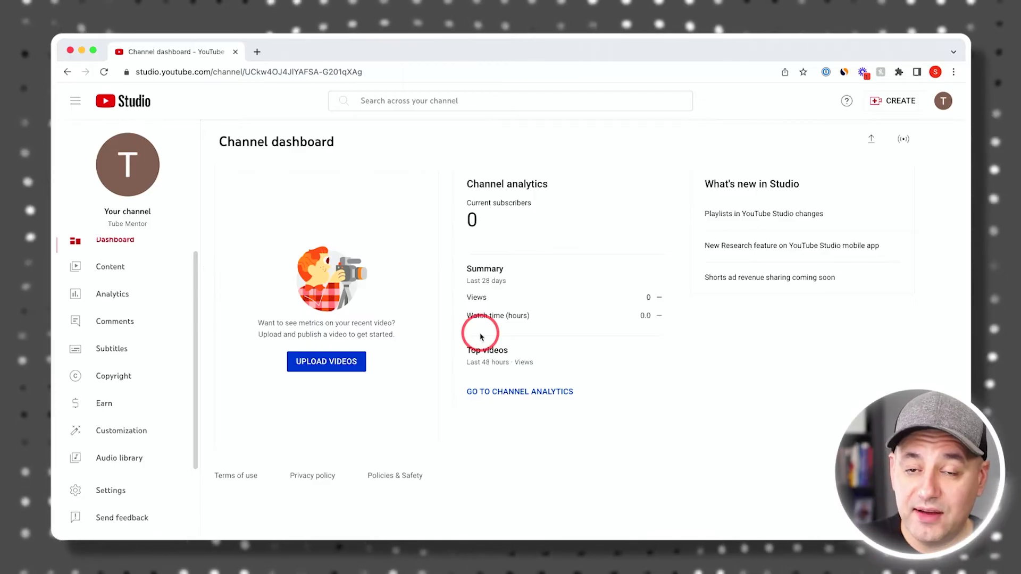
Step: In Settings > Channel > Advanced settings, select 'No, set this channel as not made for kids' and save
click(124, 492)
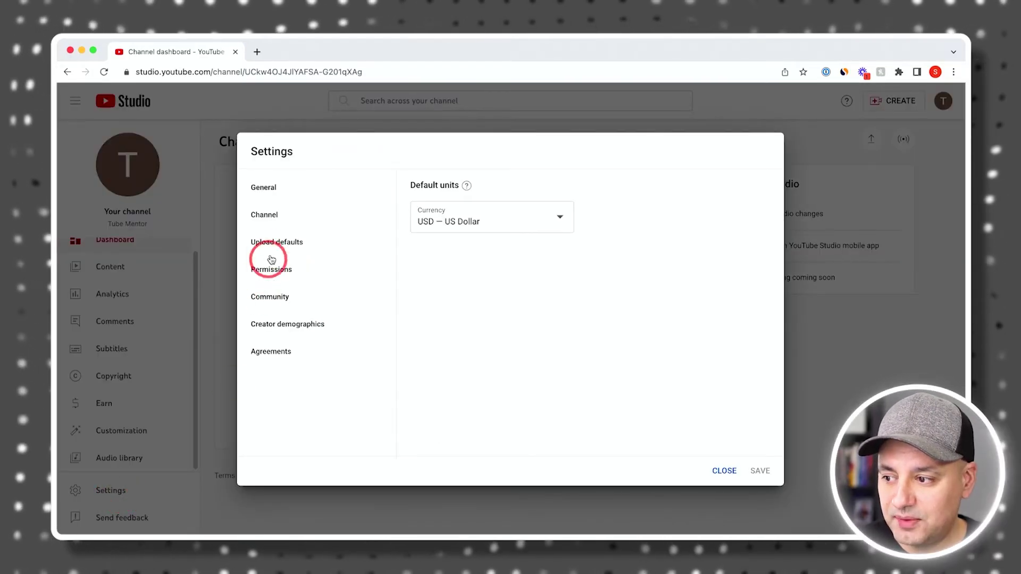
click(269, 218)
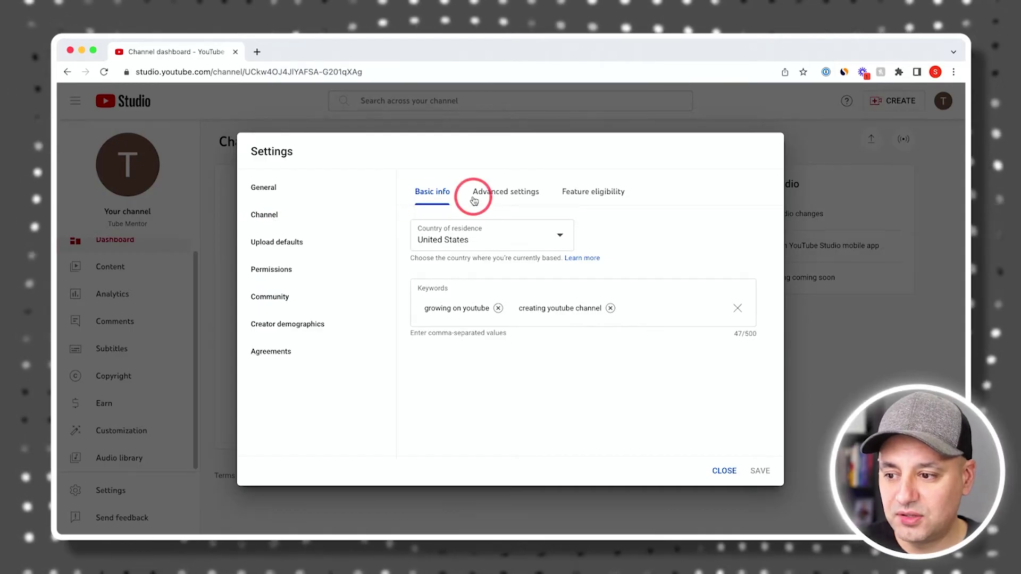
click(497, 198)
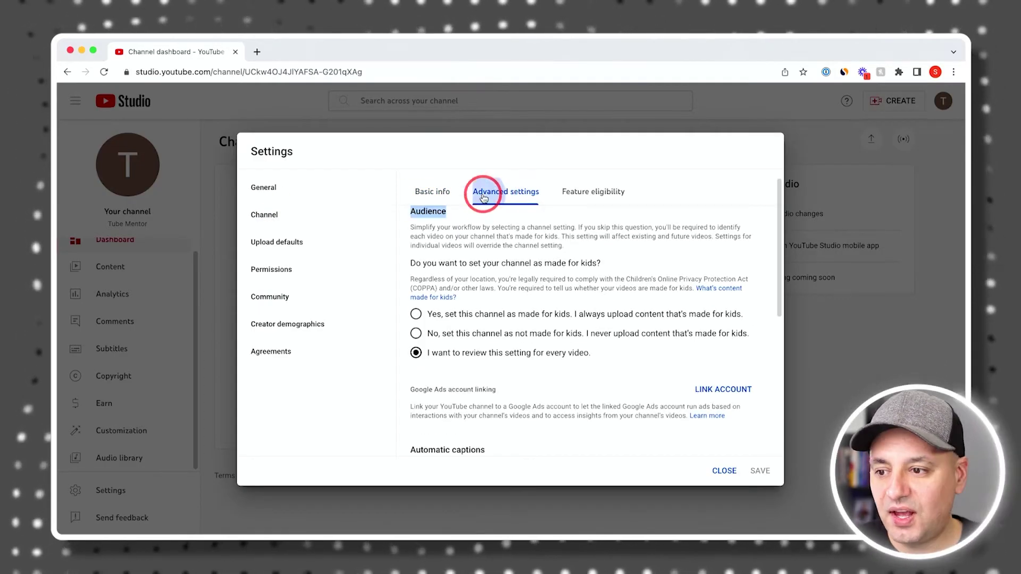
double_click(420, 213)
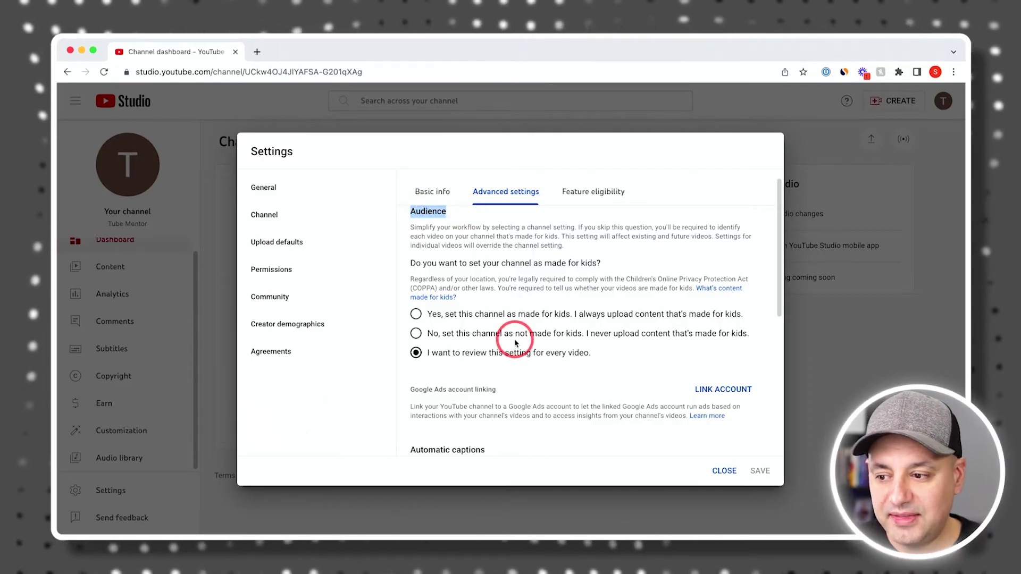
scroll(465, 327, up, 1)
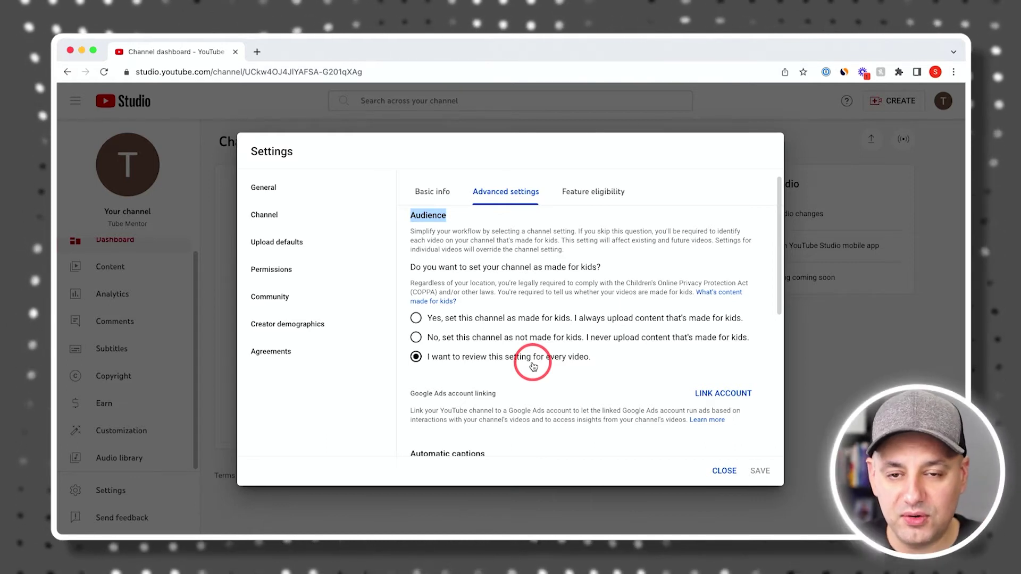
click(418, 338)
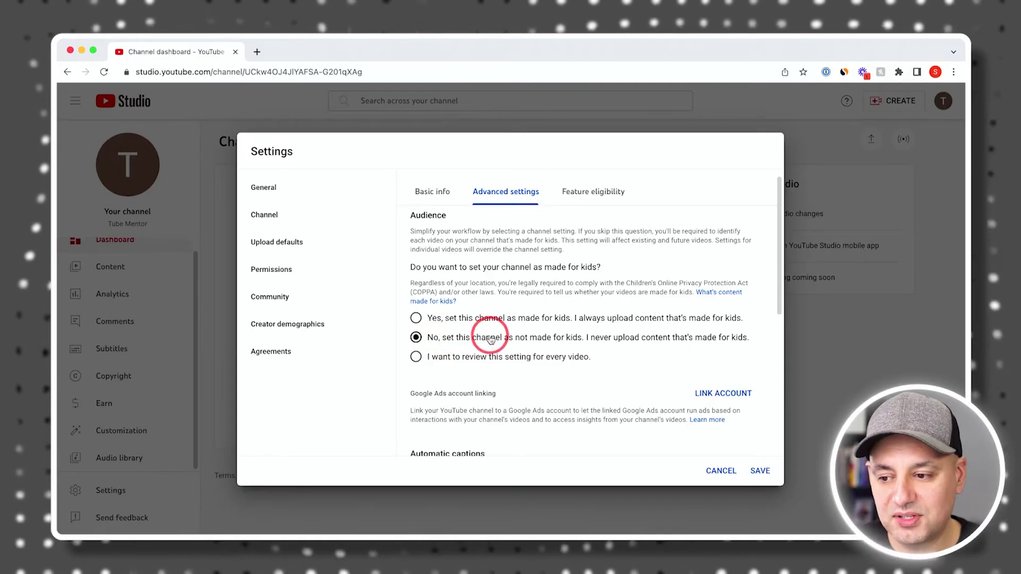
scroll(470, 333, down, 1)
scroll(500, 301, down, 2)
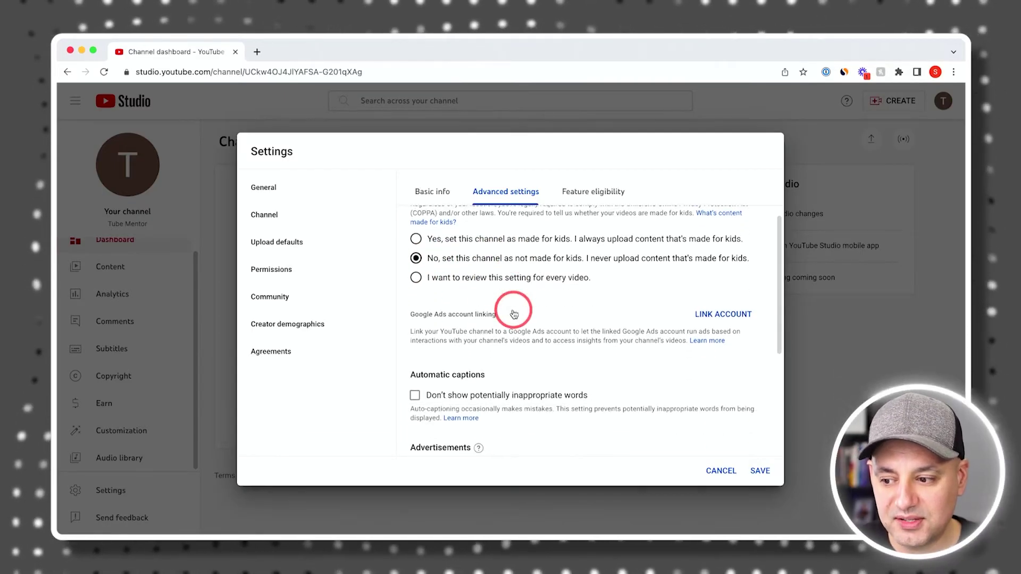
scroll(746, 327, down, 6)
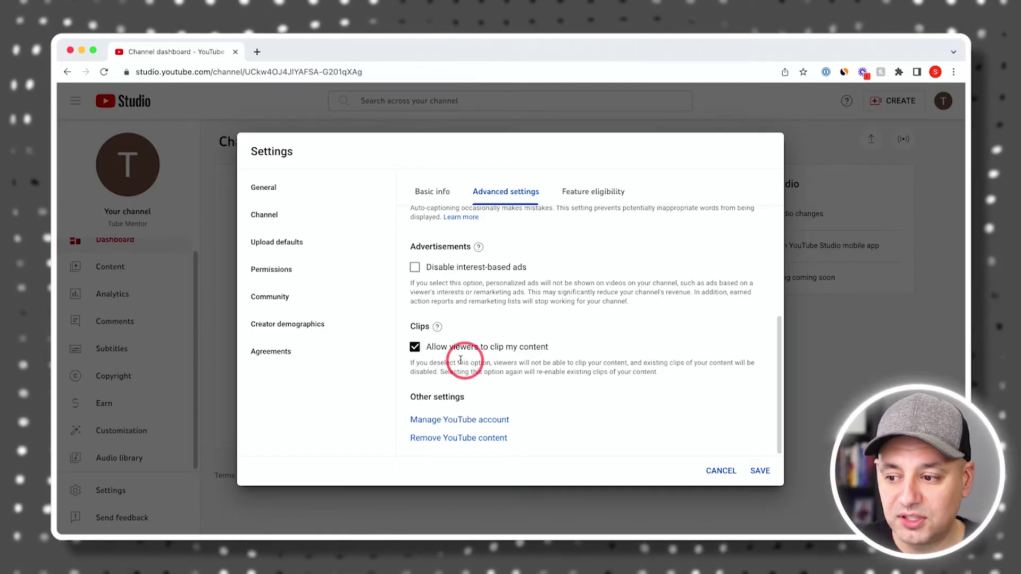
click(759, 471)
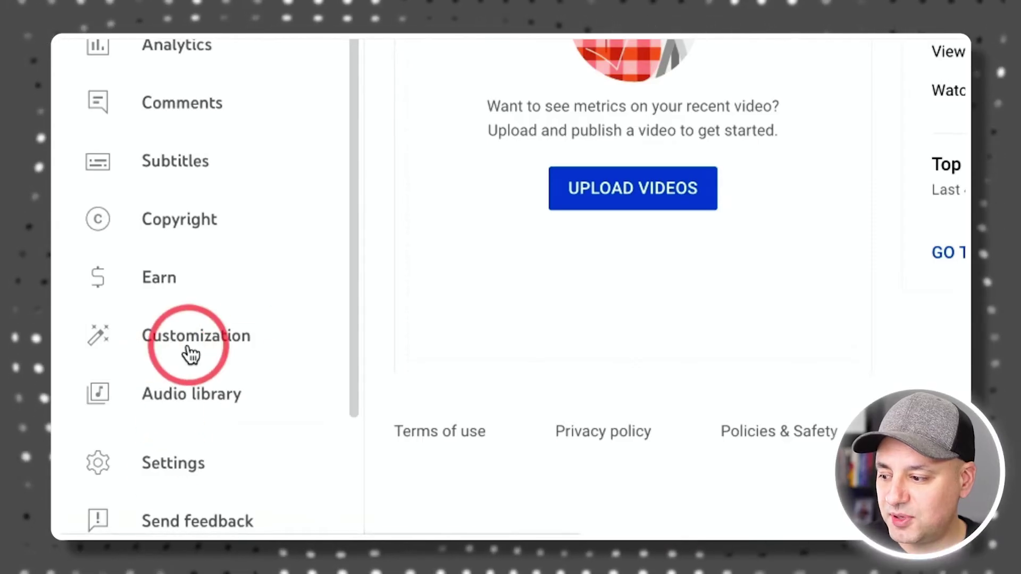
Step: Go to Customization's Basic info tab and make the Tube Mentor channel name editable
click(190, 353)
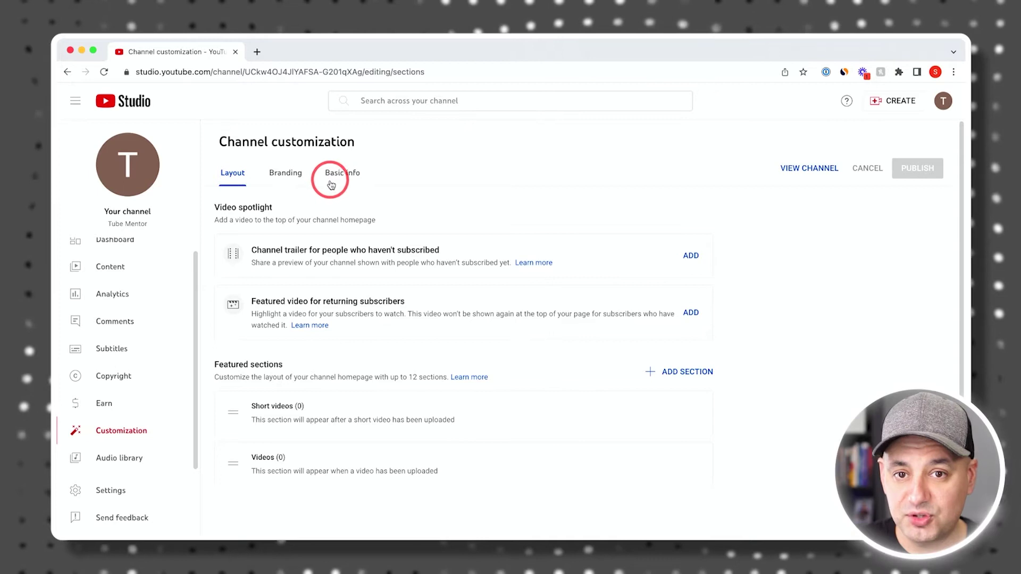
scroll(329, 184, down, 1)
scroll(341, 182, up, 1)
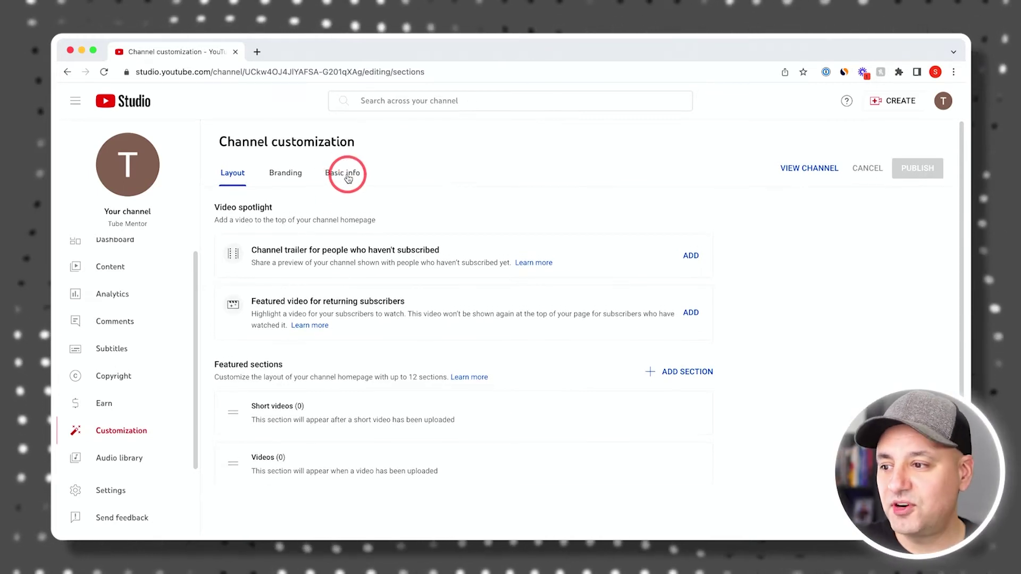
click(348, 178)
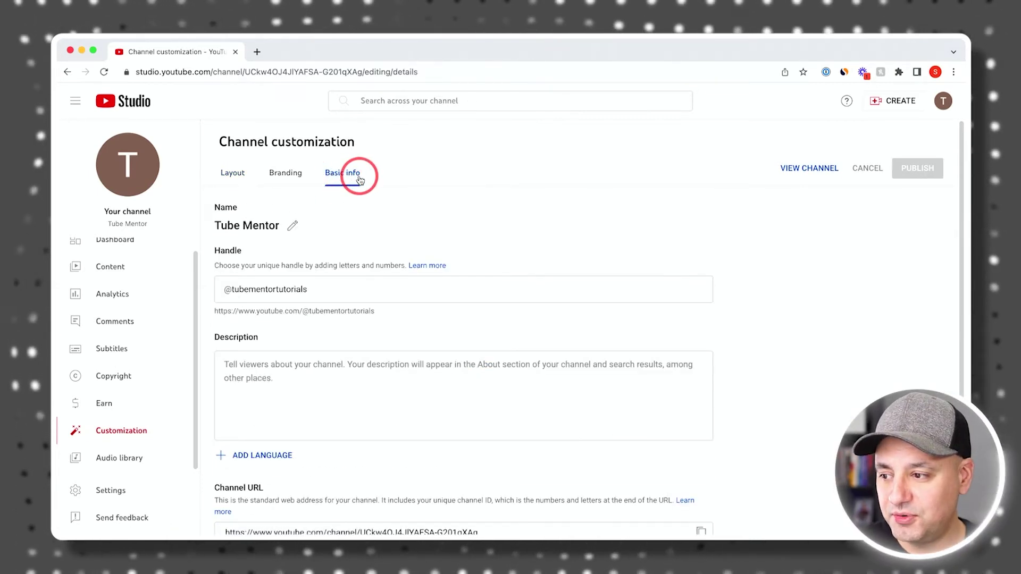
scroll(365, 185, down, 1)
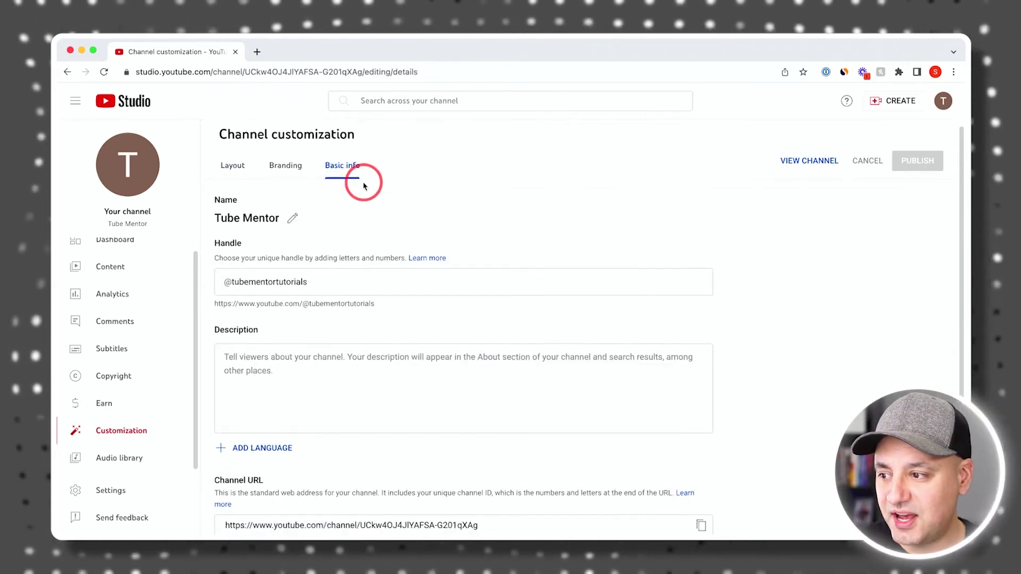
click(289, 201)
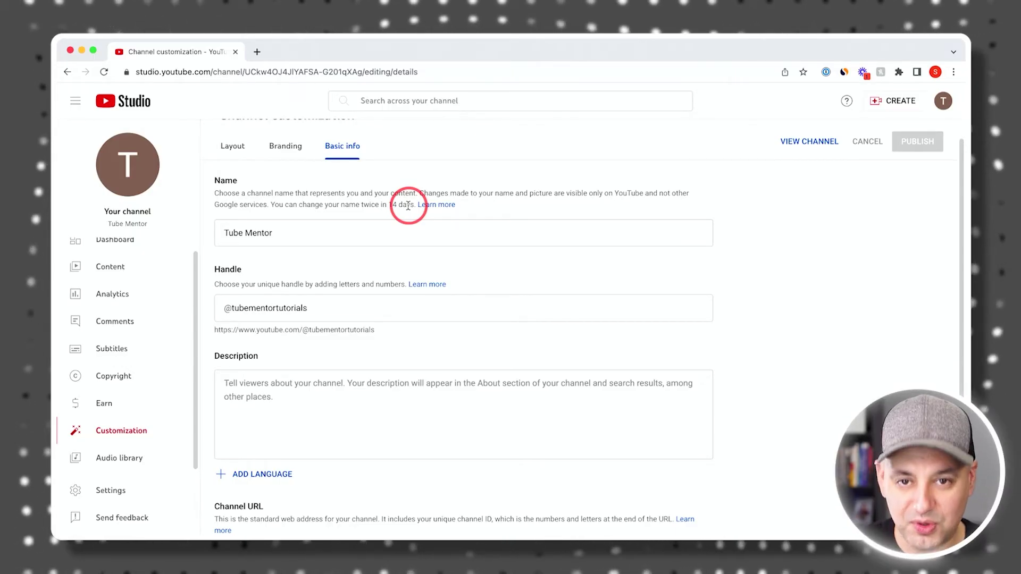
click(263, 233)
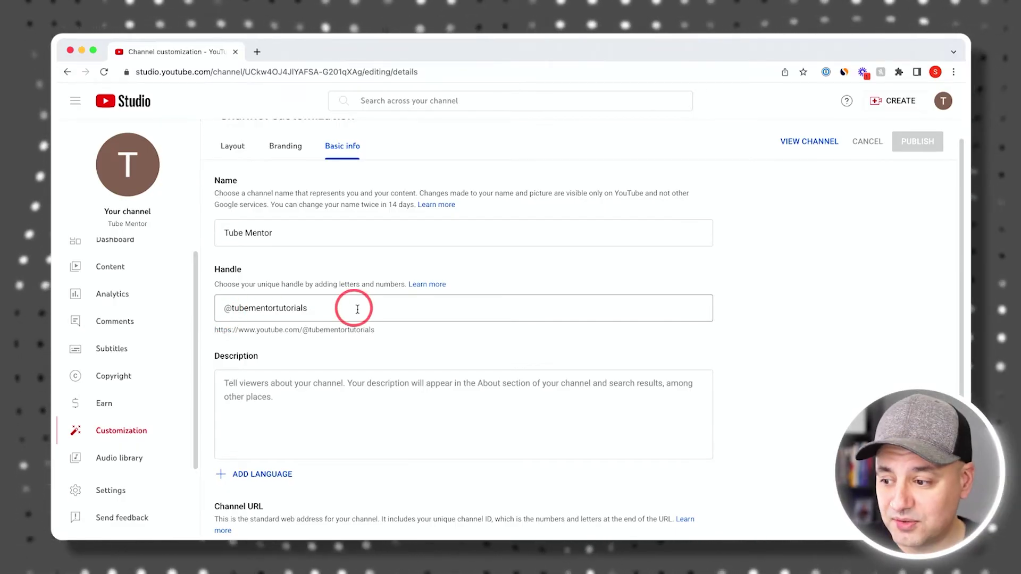
scroll(301, 330, down, 2)
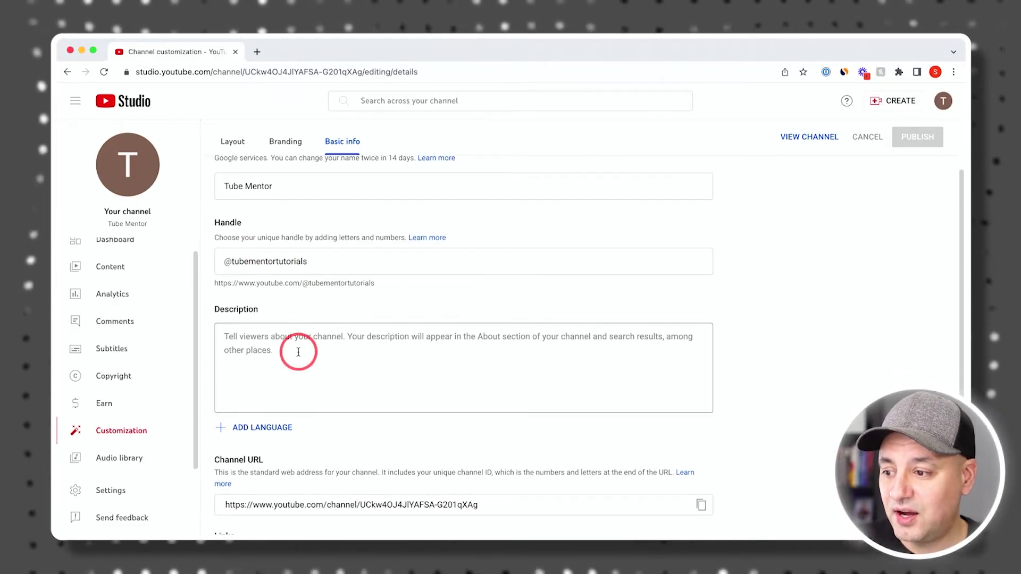
click(297, 355)
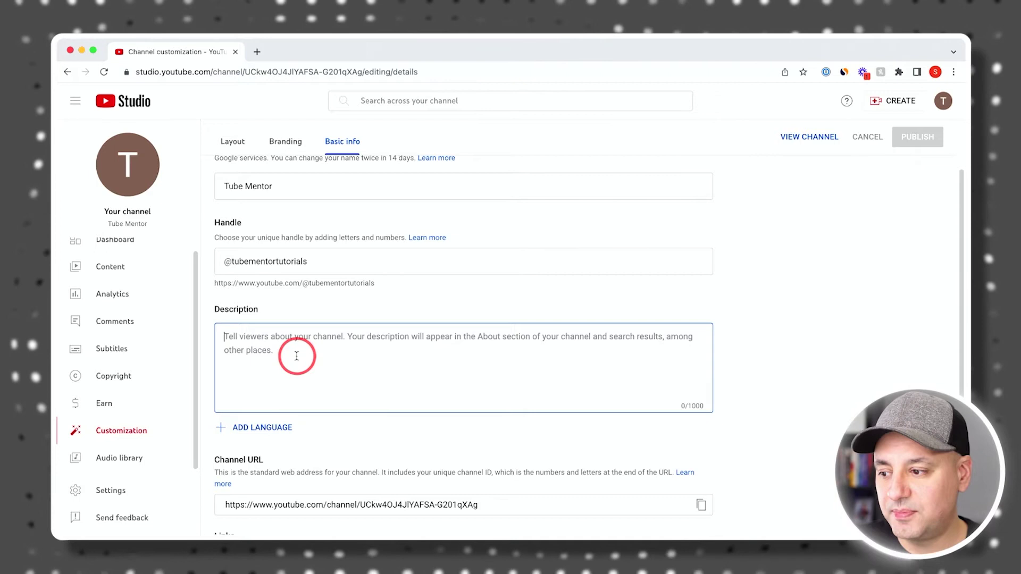
scroll(298, 362, down, 1)
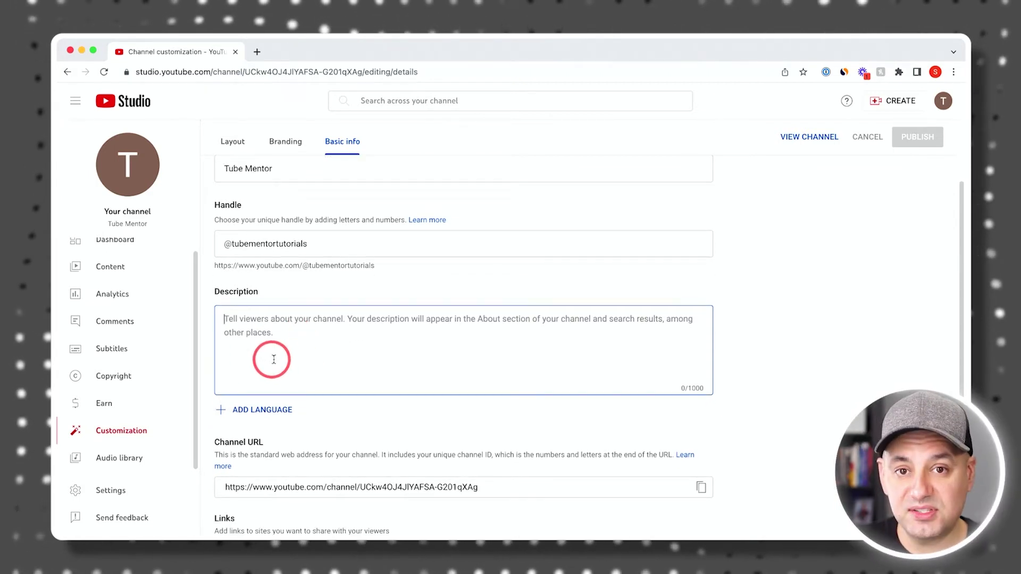
scroll(282, 355, down, 2)
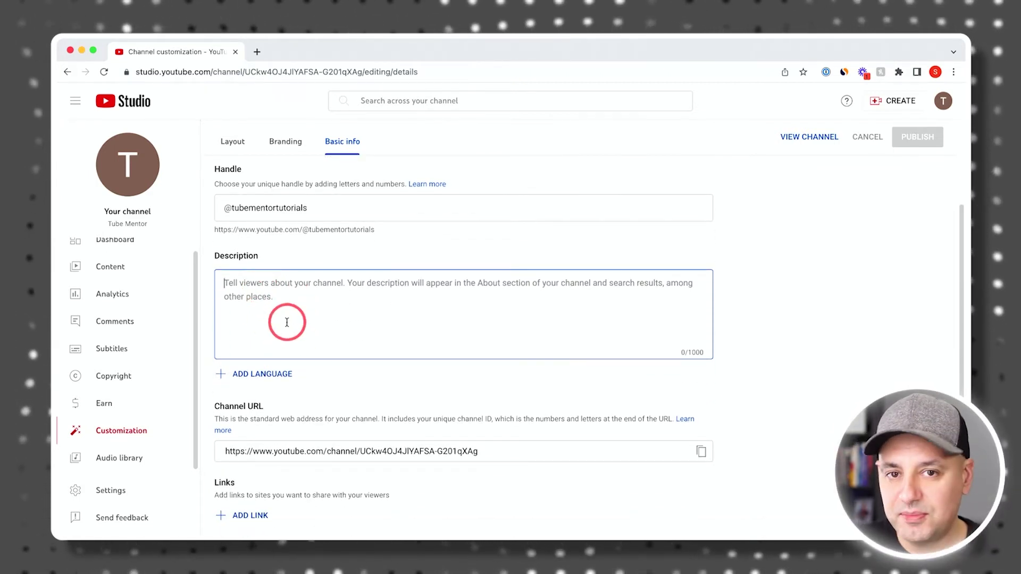
scroll(287, 322, down, 5)
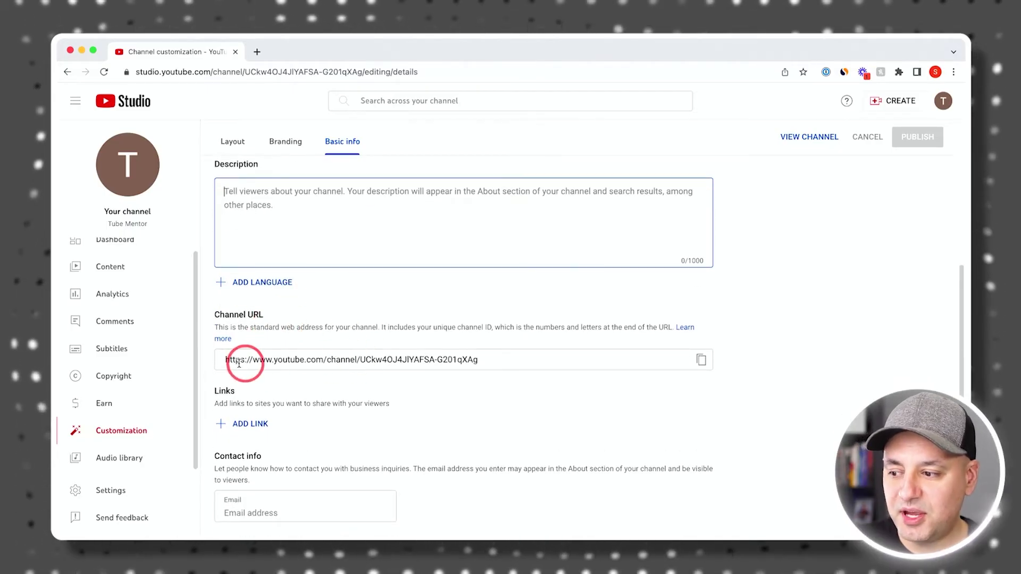
scroll(701, 365, up, 6)
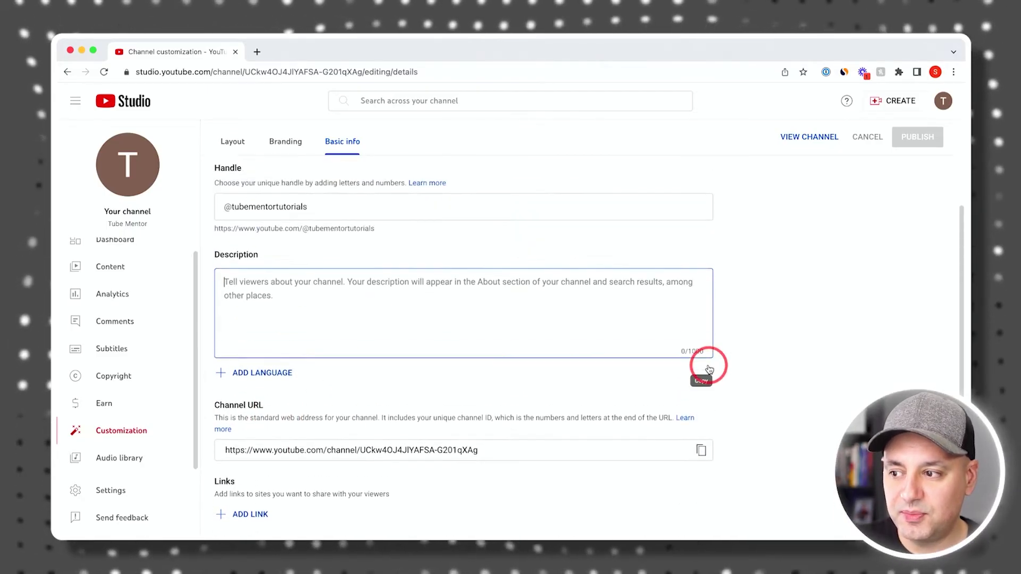
click(216, 260)
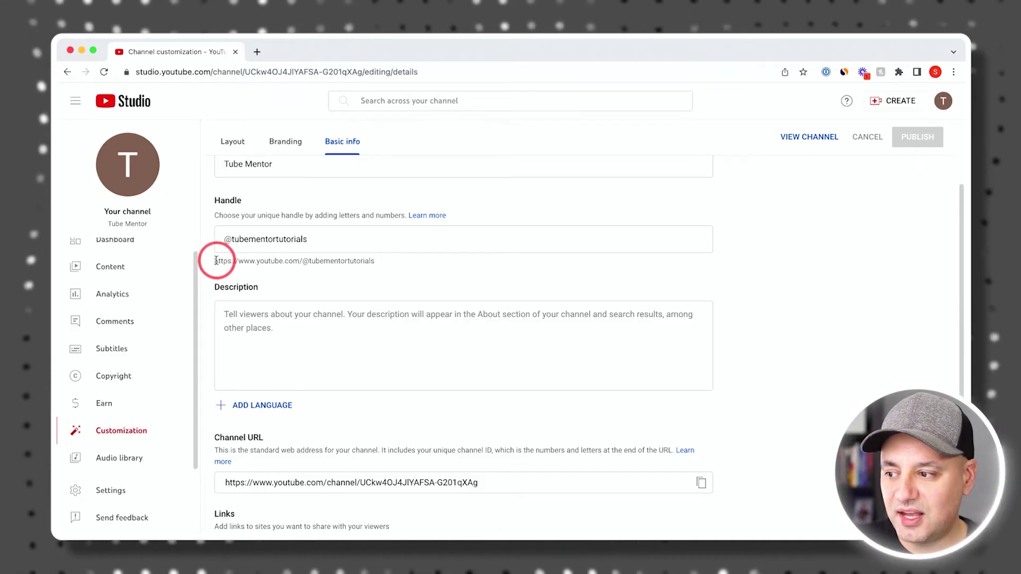
drag(217, 260, 406, 262)
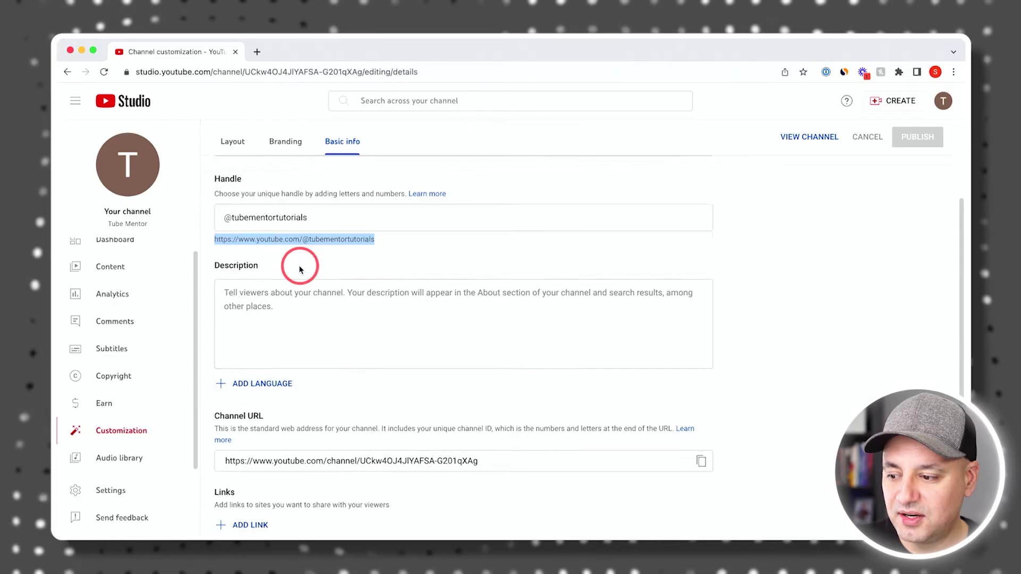
scroll(298, 262, down, 2)
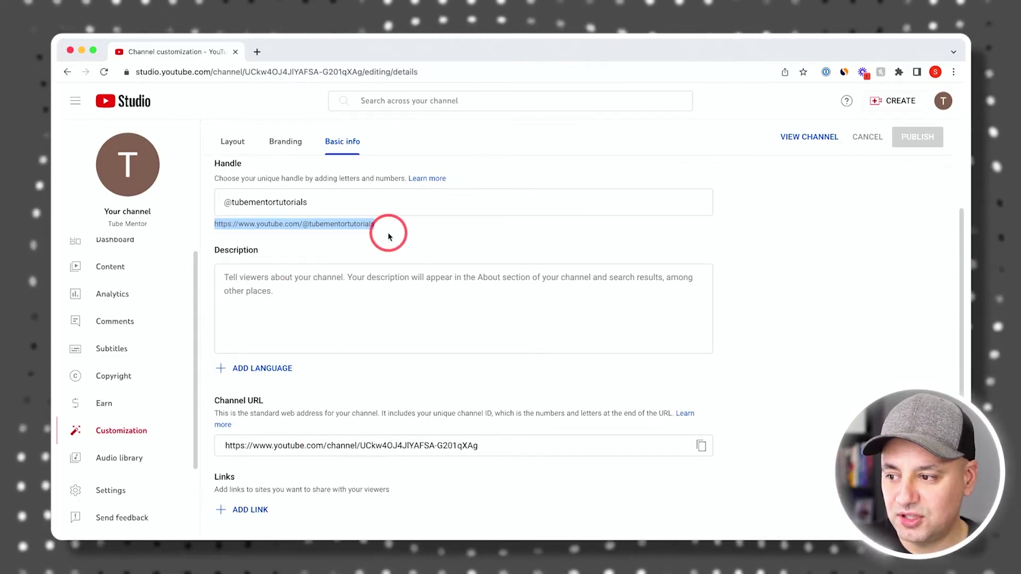
scroll(388, 237, down, 1)
scroll(388, 237, down, 3)
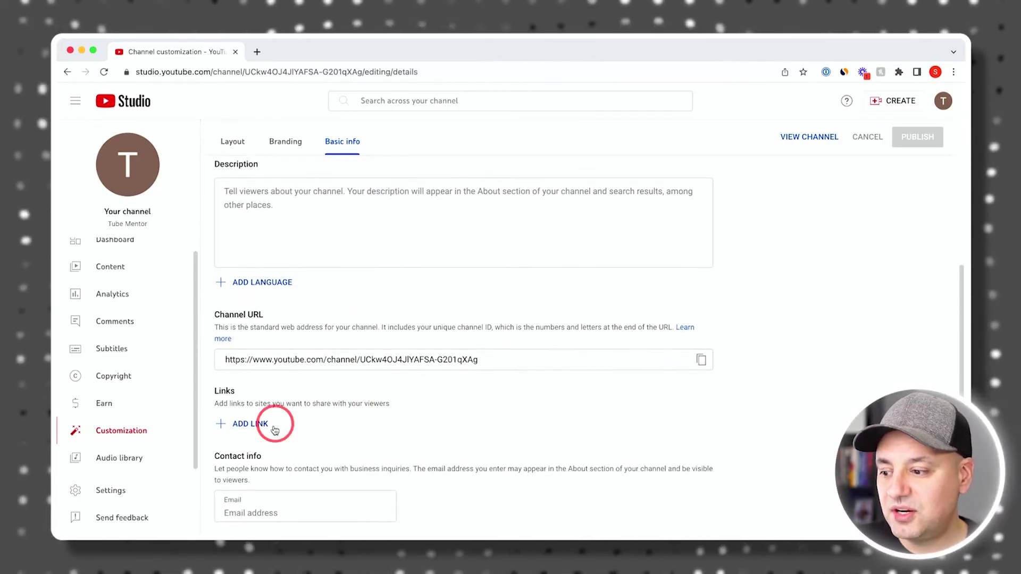
Step: Add a channel link titled 'website' with URL thecreatorroom.com and publish the changes
click(245, 424)
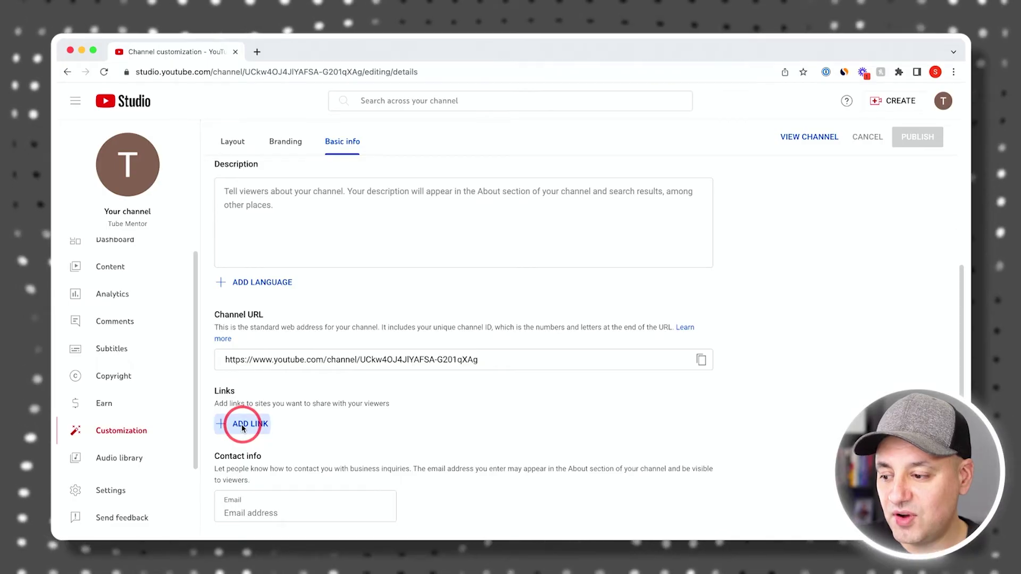
scroll(346, 400, down, 3)
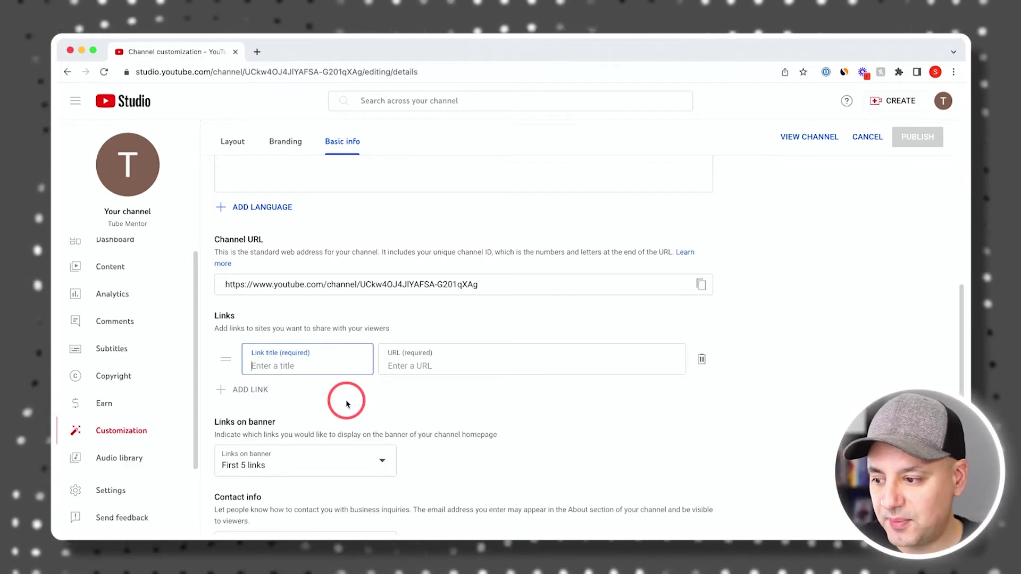
scroll(346, 405, down, 1)
click(257, 434)
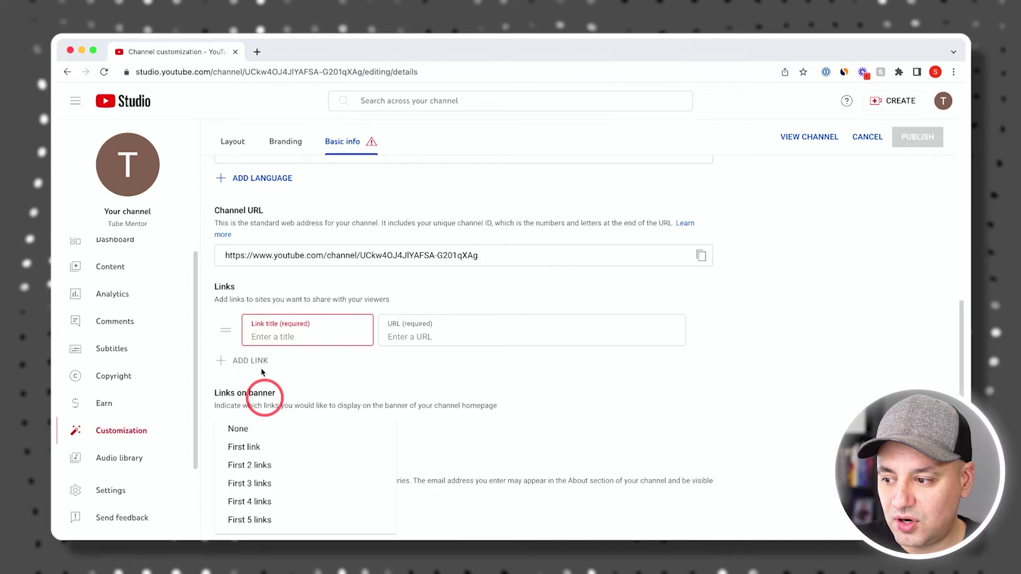
click(293, 340)
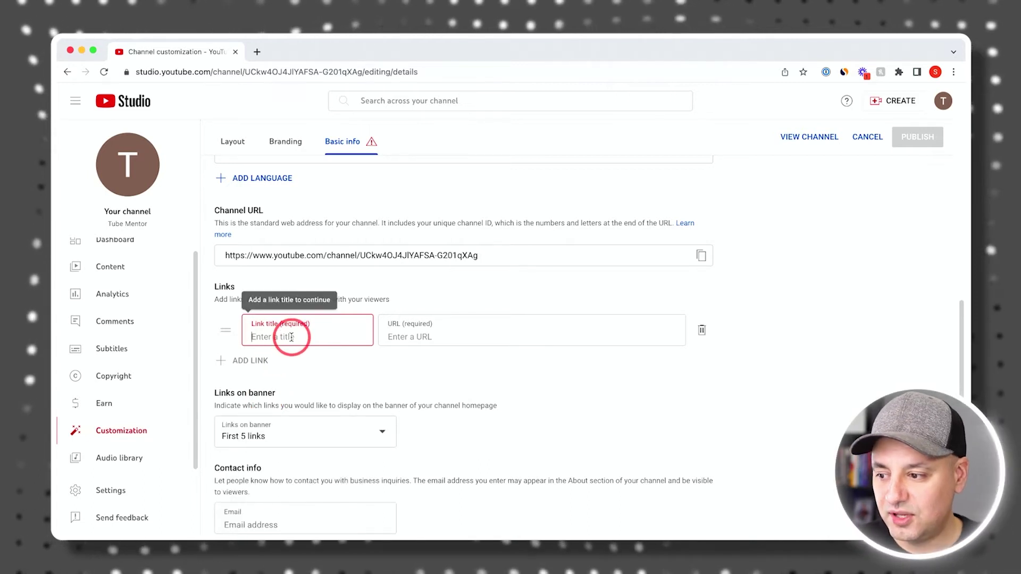
text(website)
key(Tab)
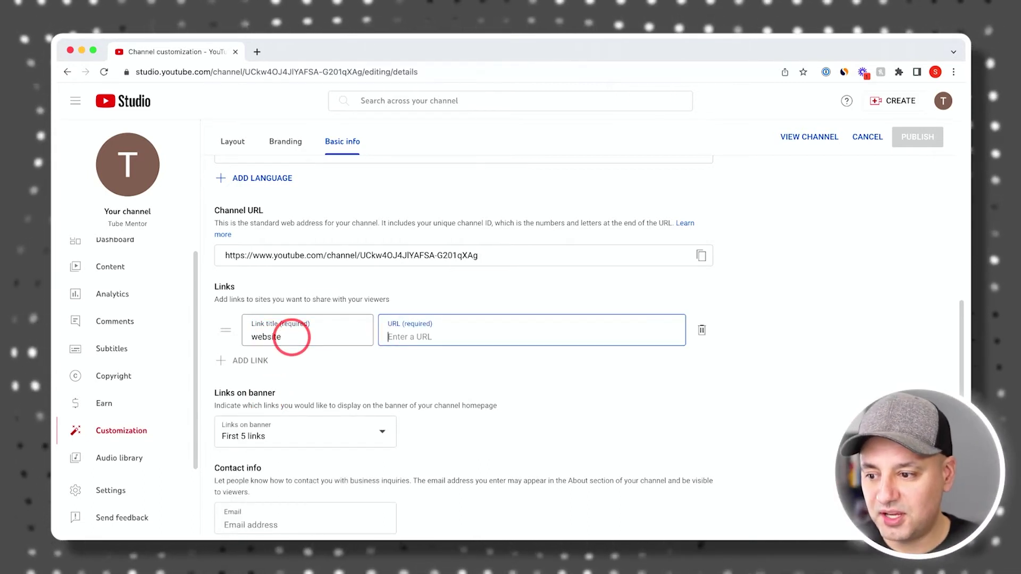
text(thecreatorroom.com)
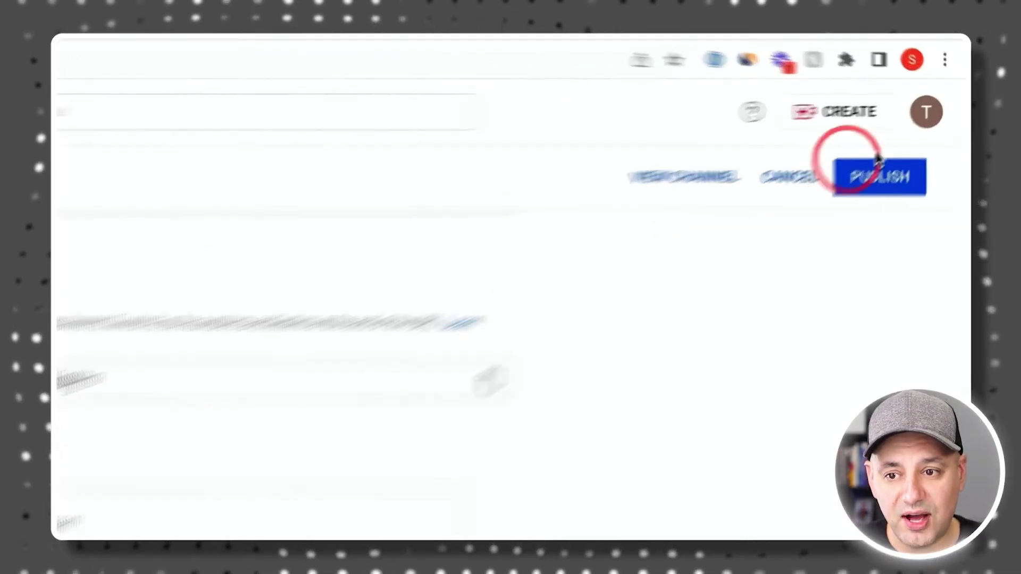
click(836, 229)
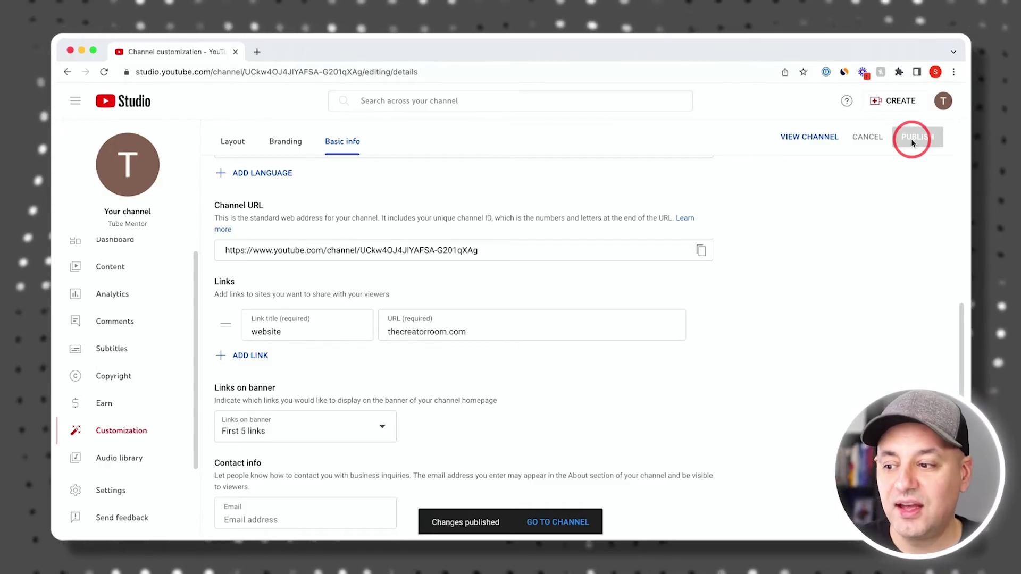
Step: Verify the website link on the Tube Mentor channel's About tab, then return to Customize channel
click(792, 140)
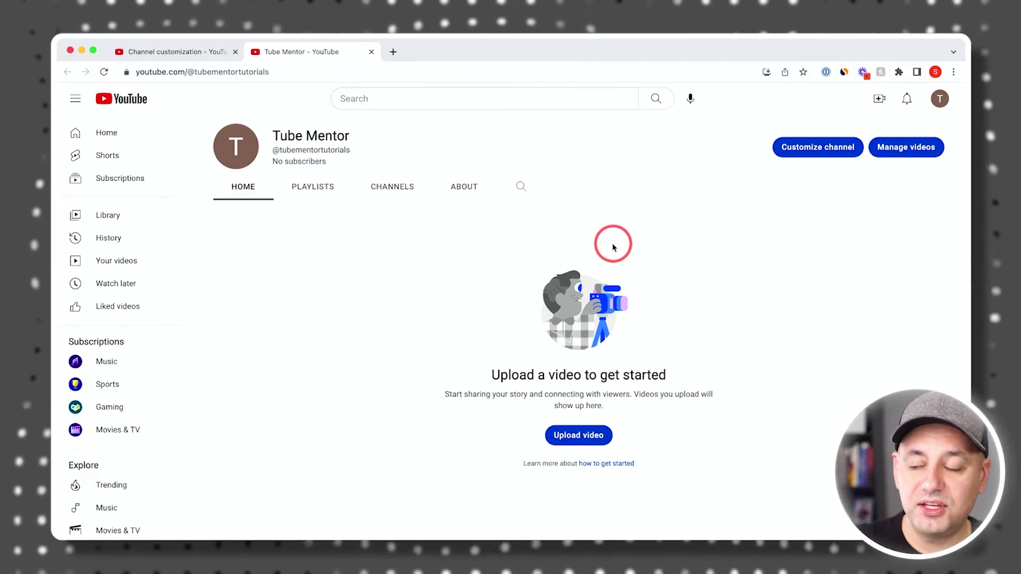
click(464, 194)
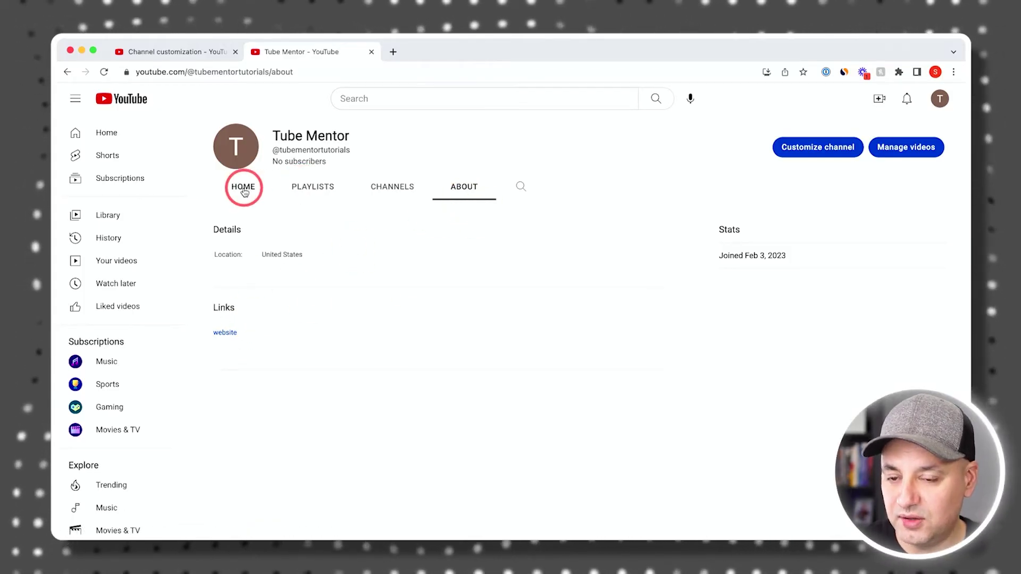
click(812, 149)
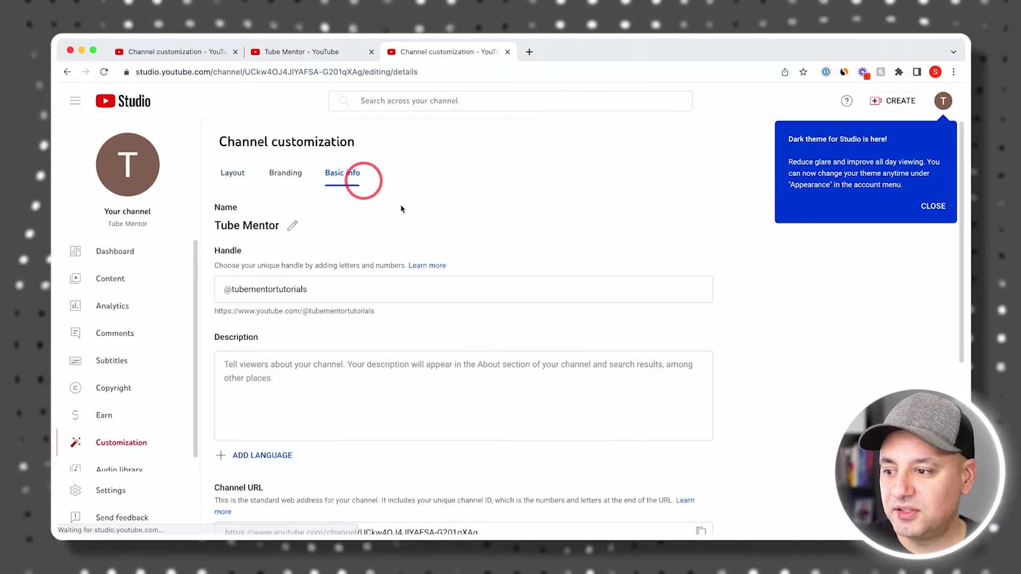
scroll(565, 338, down, 5)
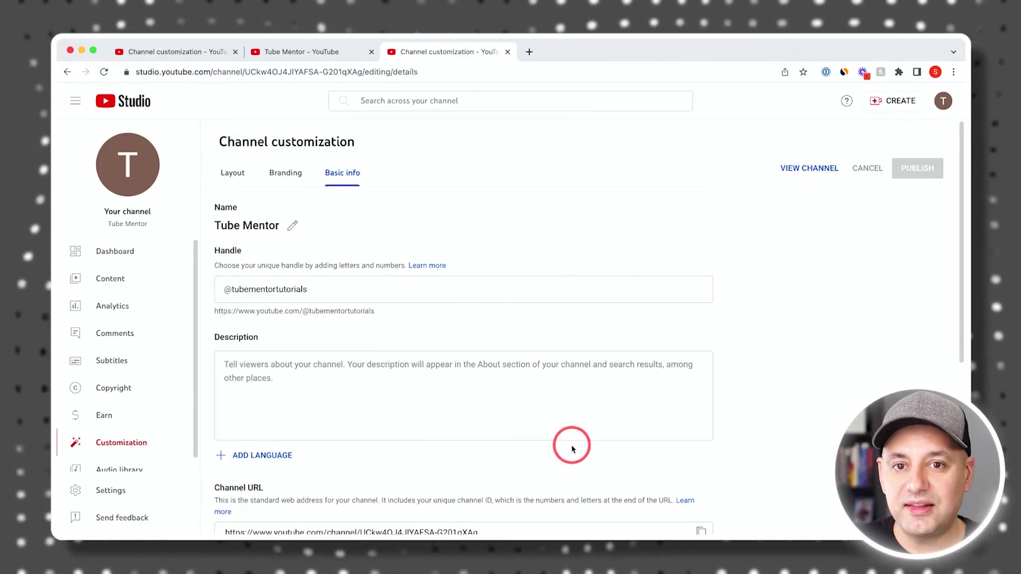
Step: Switch to the Branding tab and start a profile picture upload, cancelling the file dialog
click(286, 173)
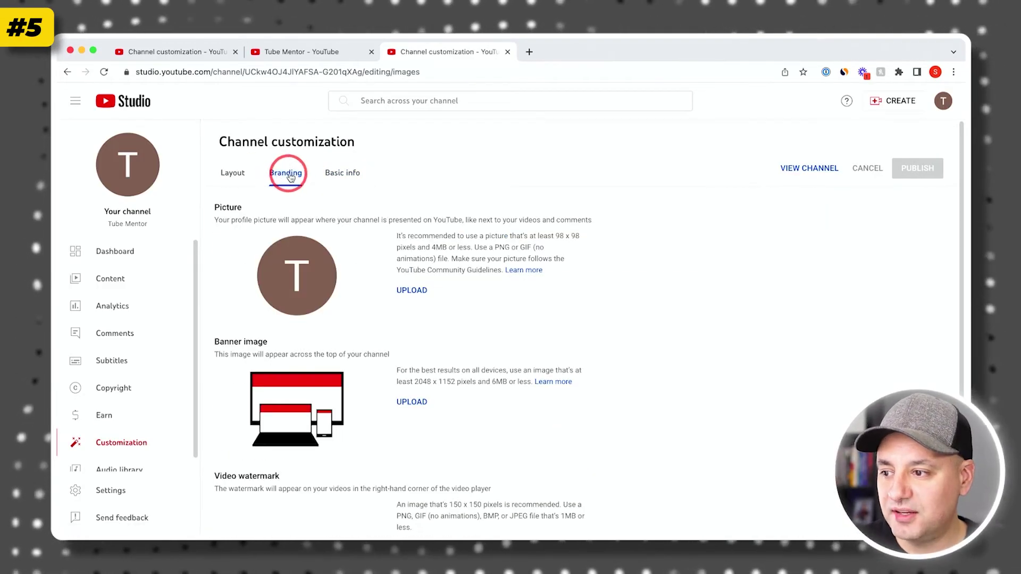
scroll(668, 295, down, 2)
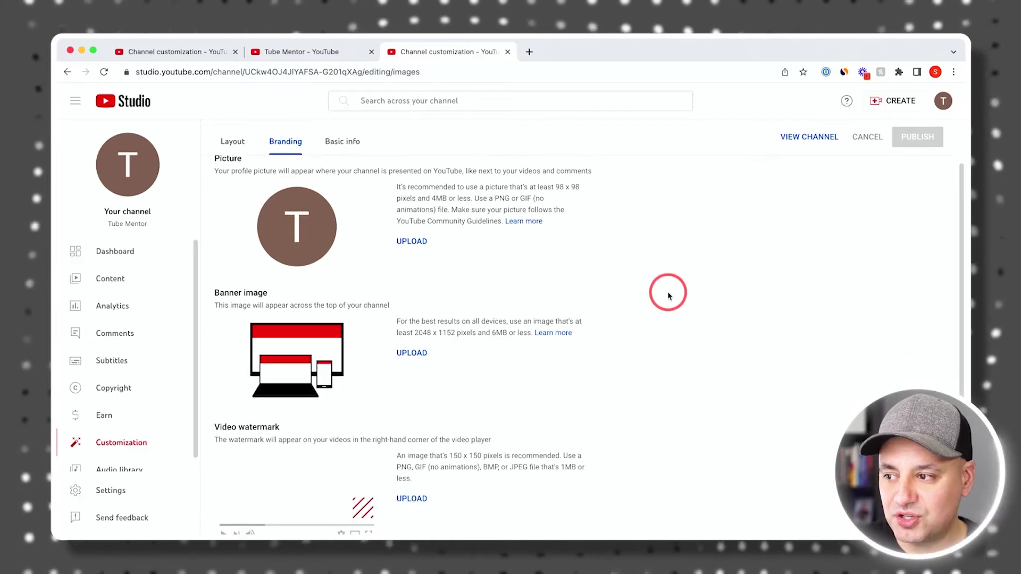
scroll(669, 296, up, 1)
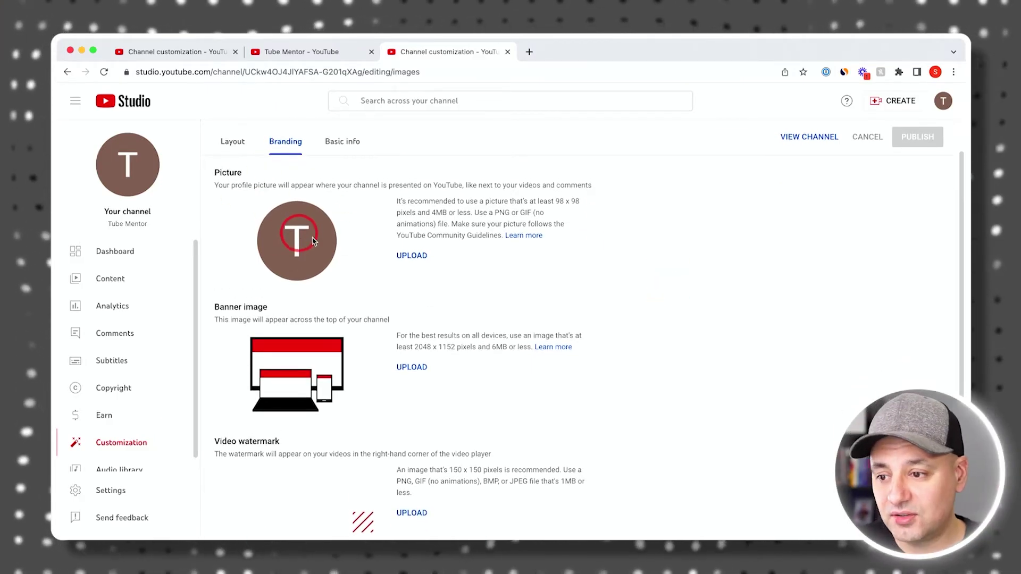
click(410, 257)
click(660, 393)
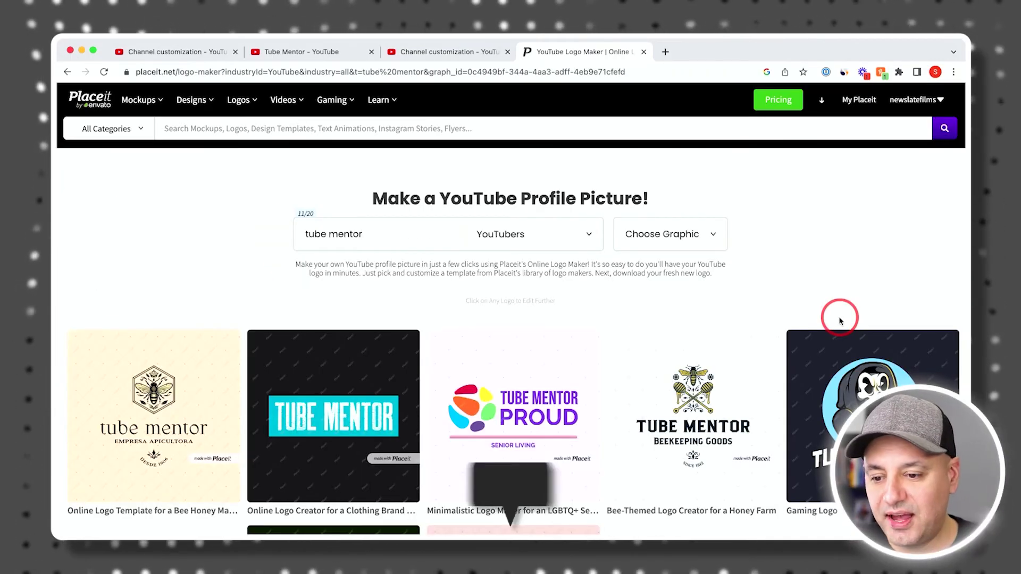
Step: Select the 'tube mentor' logo text and keep the YouTubers category in Placeit's logo search
scroll(840, 321, down, 2)
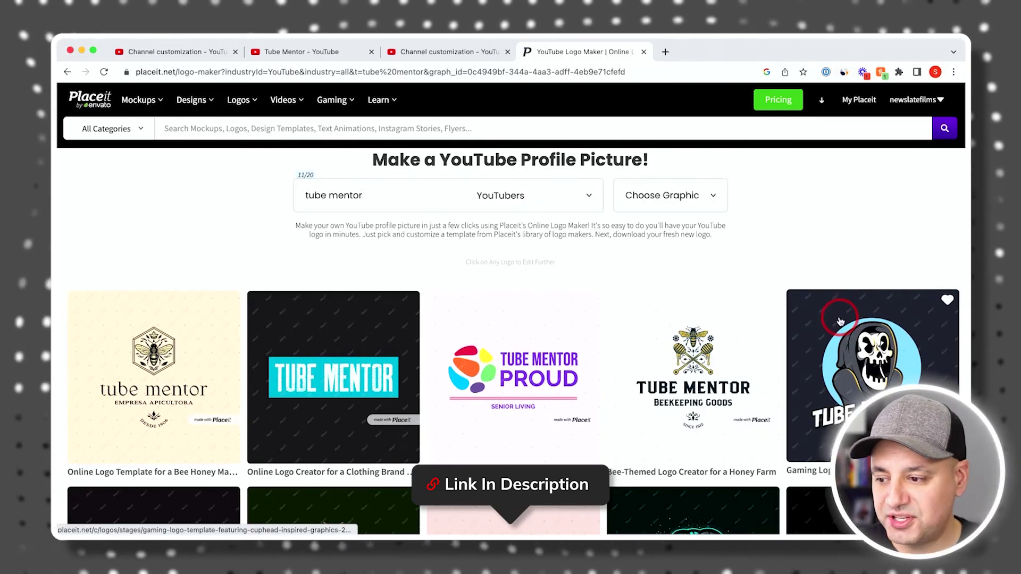
scroll(840, 321, down, 1)
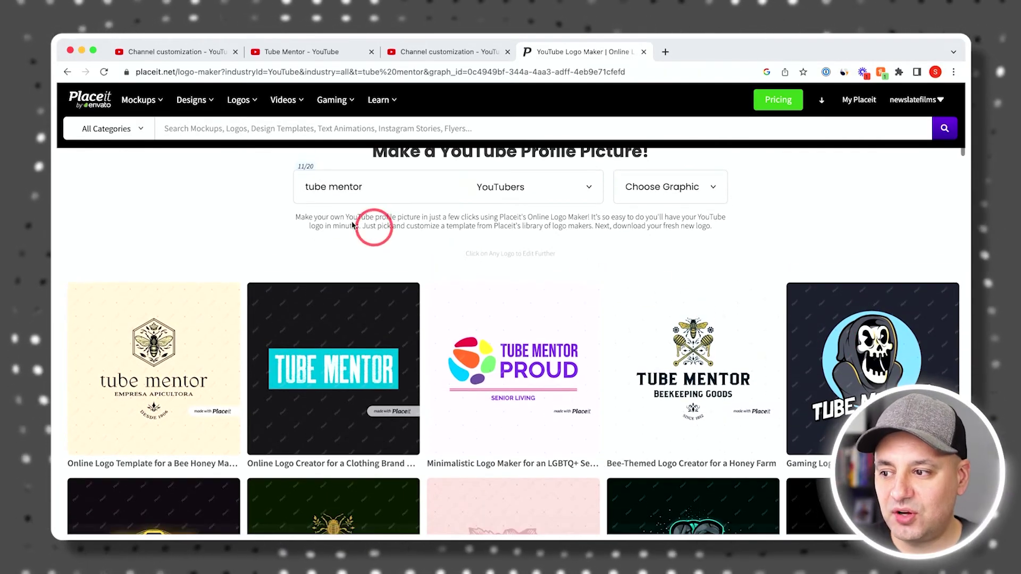
scroll(383, 229, up, 1)
drag(307, 204, 383, 202)
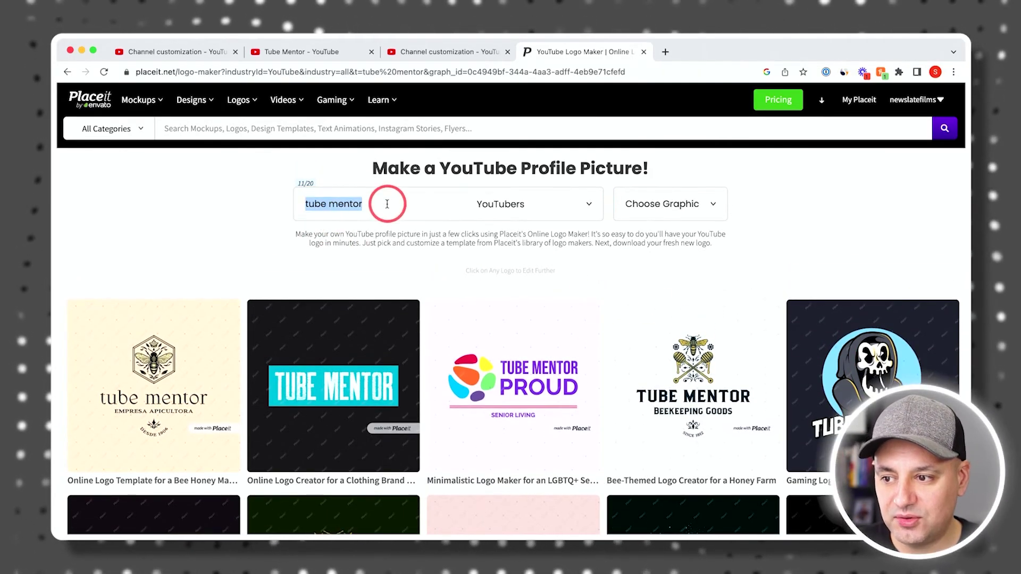
click(516, 204)
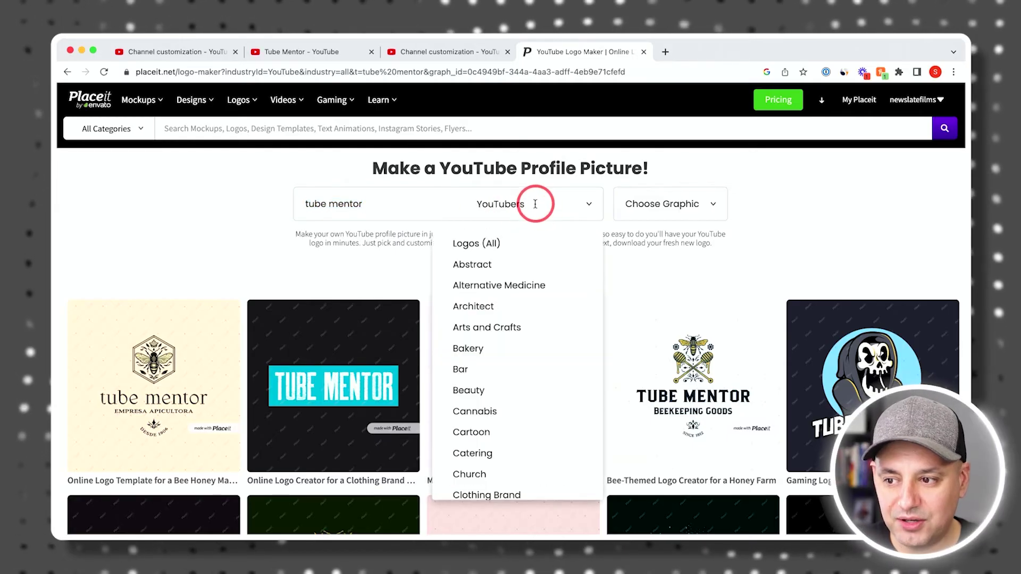
scroll(505, 297, down, 10)
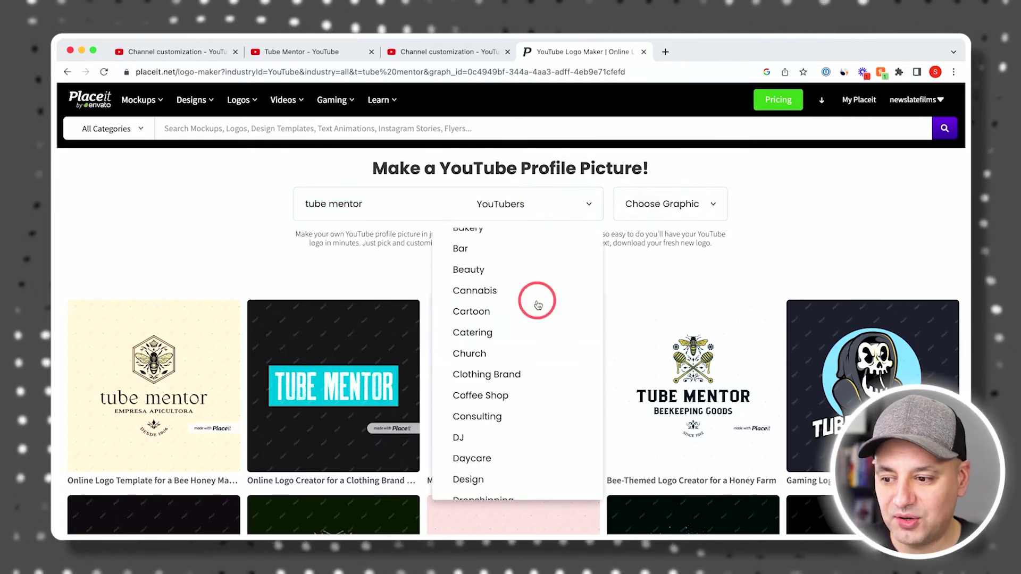
click(779, 208)
Step: Open the Tube Mentor clothing-brand logo template with the yellow banner on maroon
scroll(691, 210, down, 2)
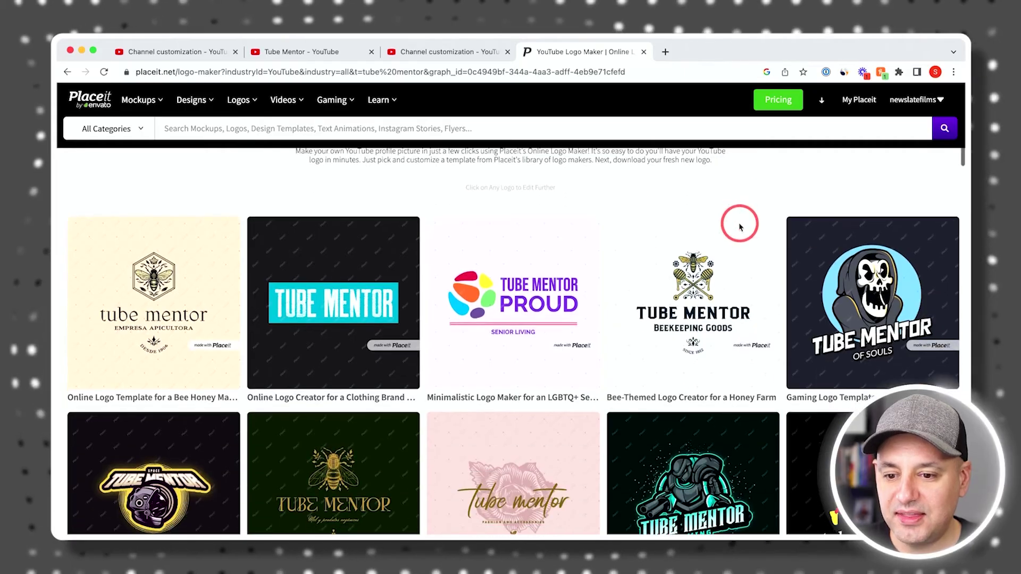
scroll(529, 264, down, 4)
scroll(529, 264, down, 5)
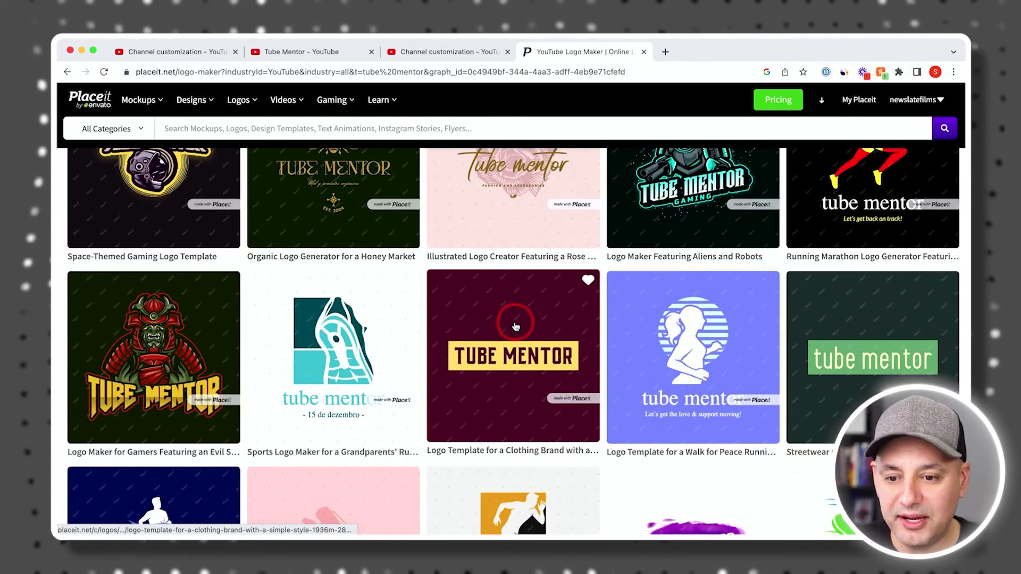
click(499, 336)
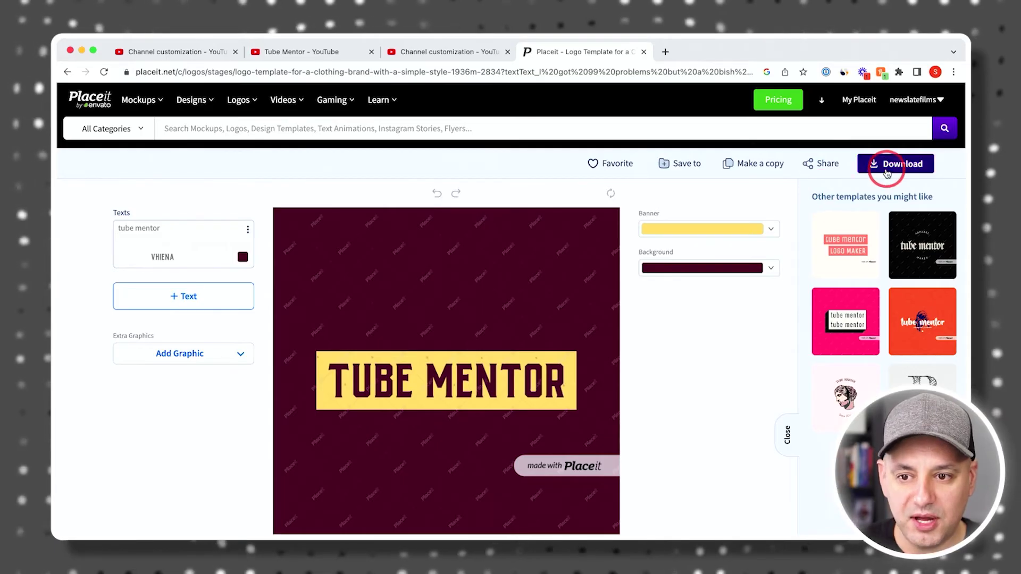
scroll(592, 298, down, 1)
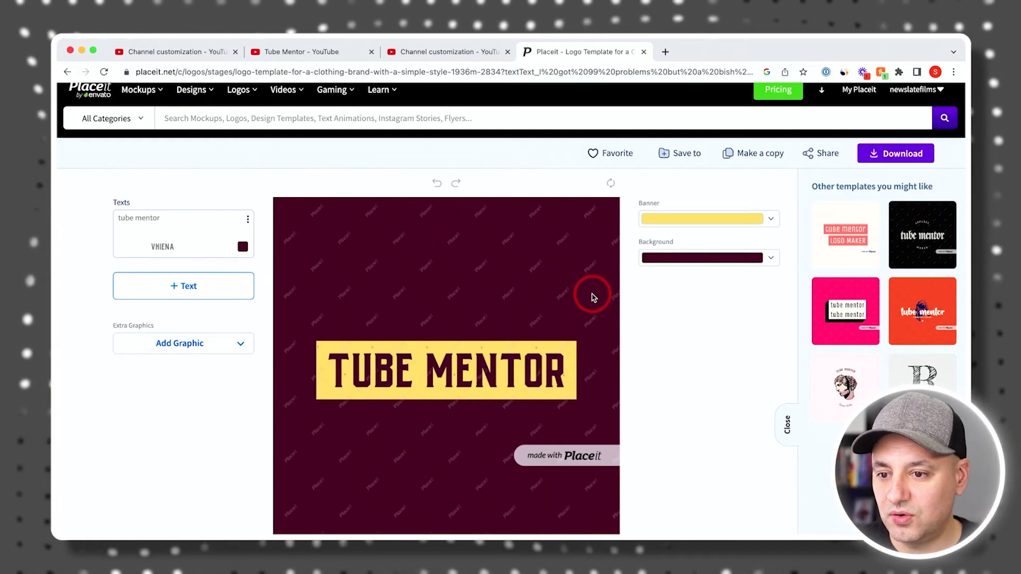
scroll(561, 299, down, 1)
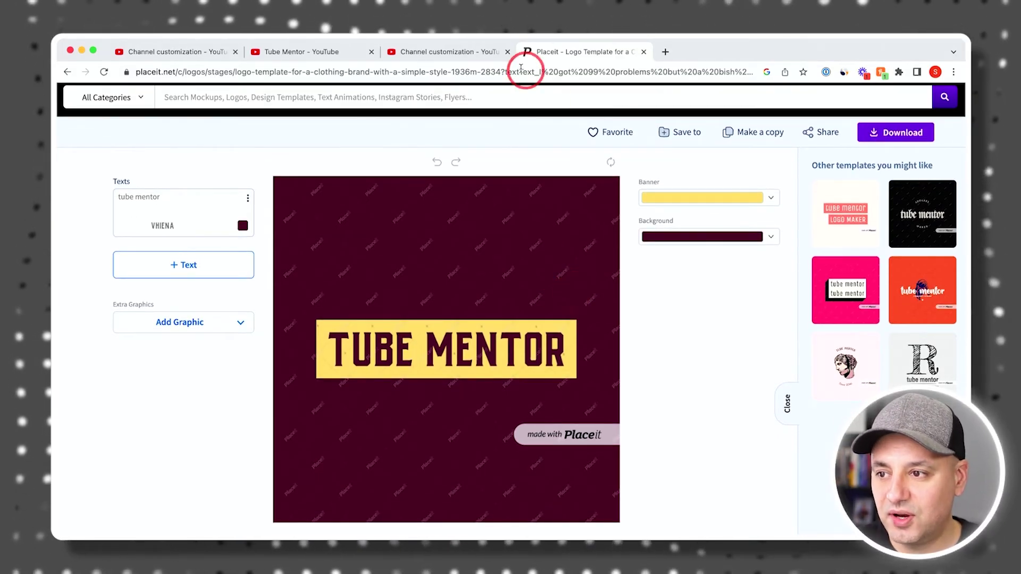
Step: Review the Banner image requirements on the Branding tab, then open the Howfinity channel
click(450, 53)
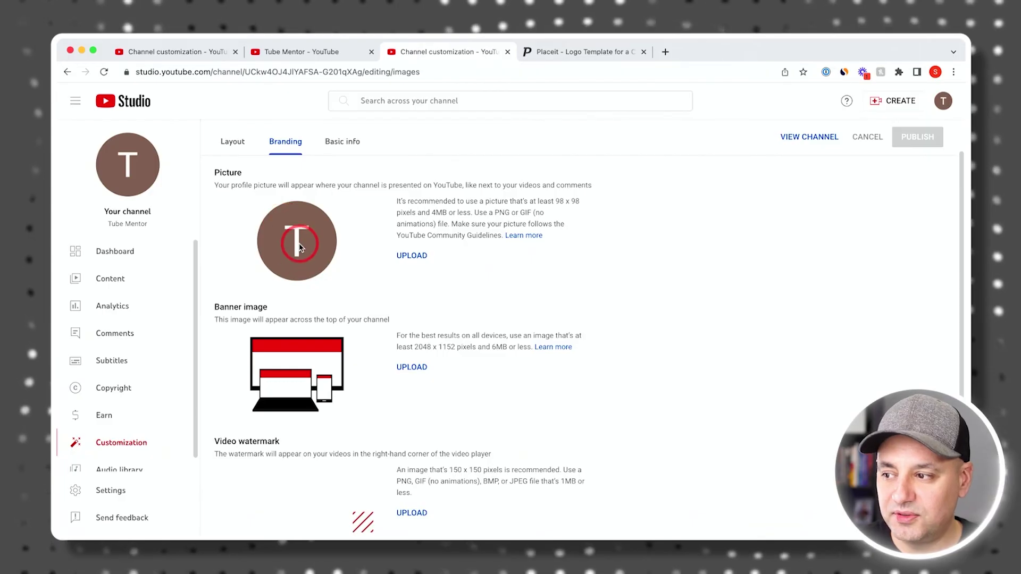
scroll(299, 247, down, 1)
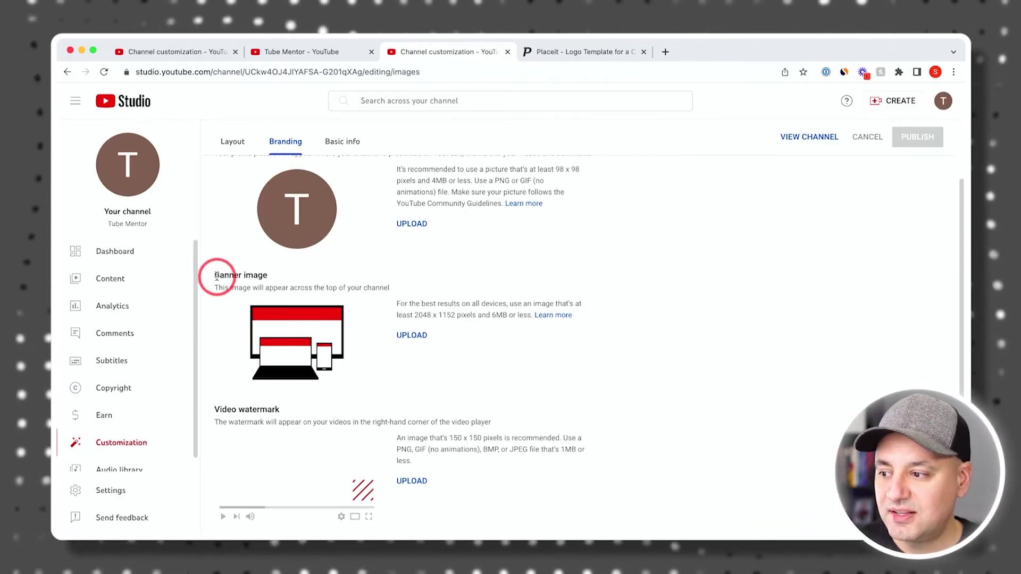
drag(211, 275, 280, 277)
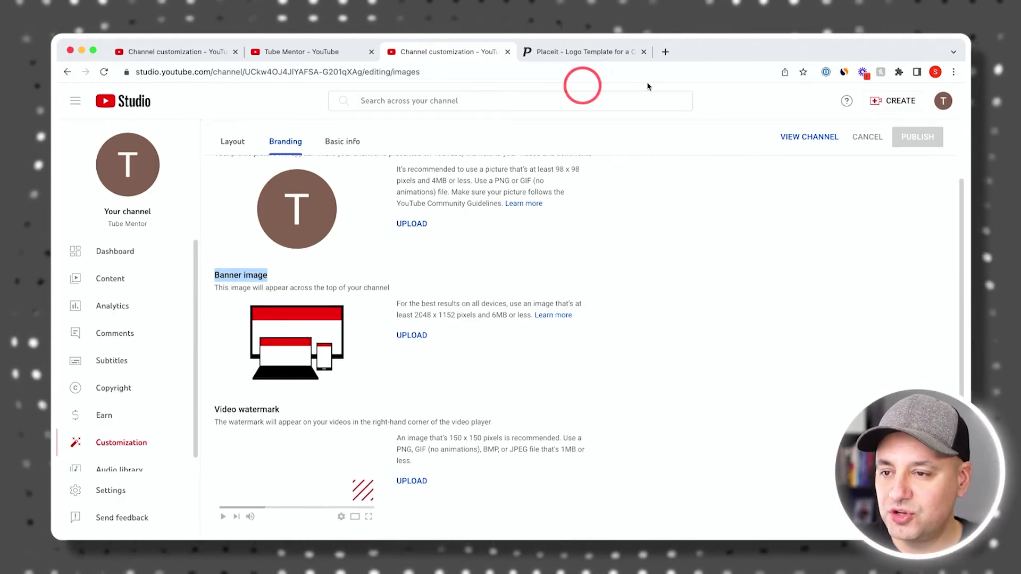
click(668, 55)
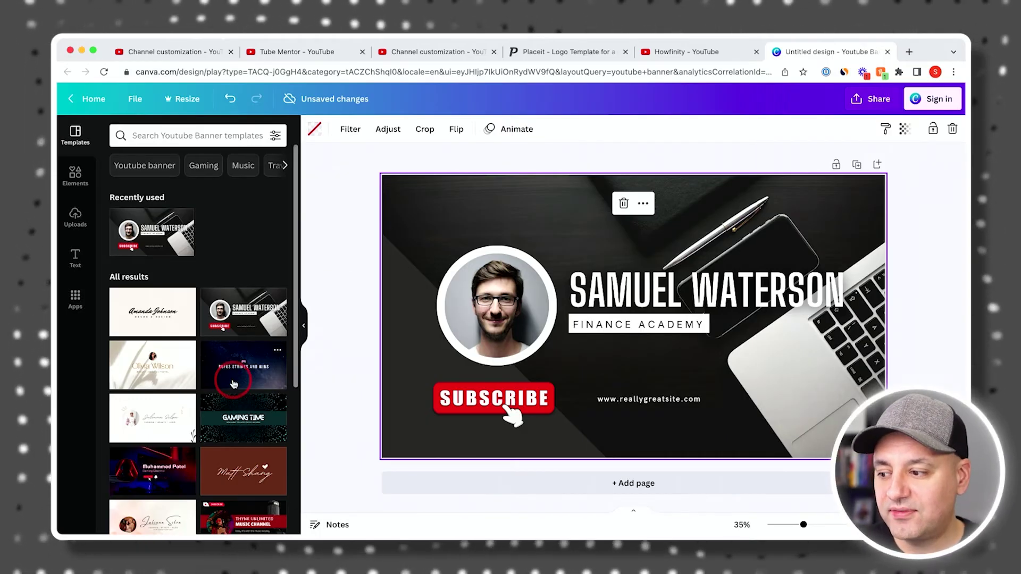
Step: Apply the red-and-black STRIK3R SIX gaming template to the Canva banner
scroll(239, 380, down, 1)
click(160, 423)
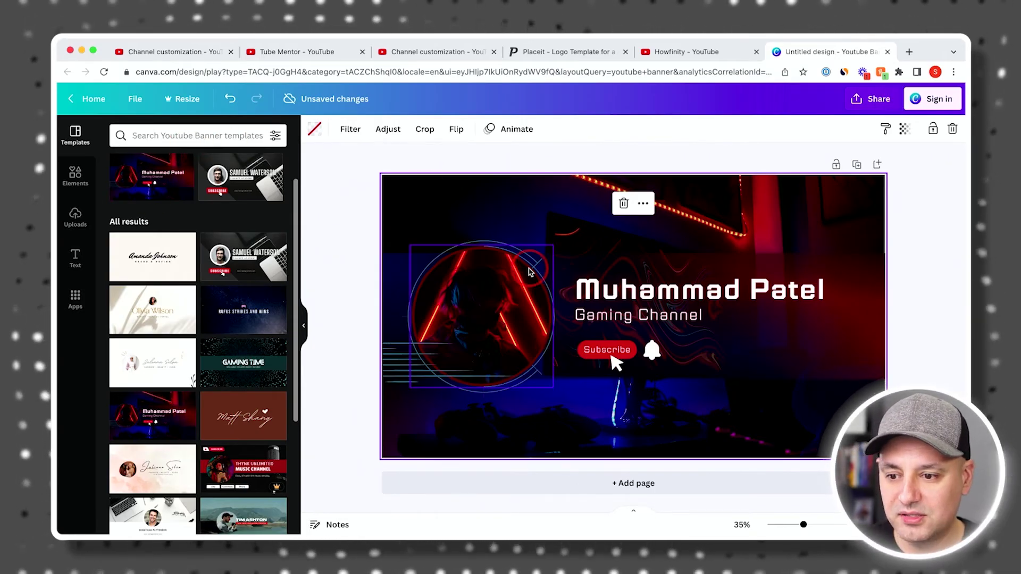
scroll(245, 319, down, 2)
click(261, 376)
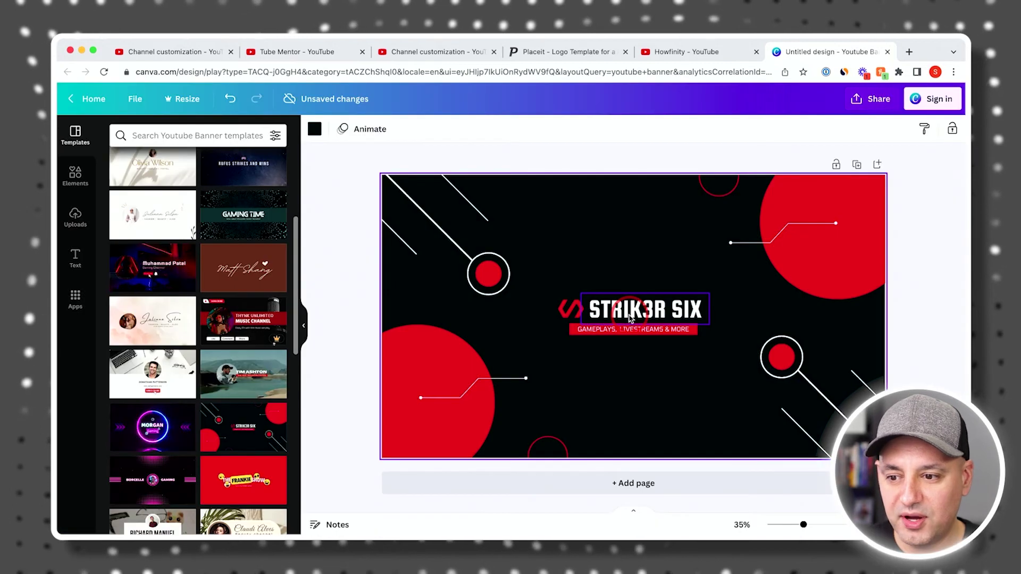
click(636, 314)
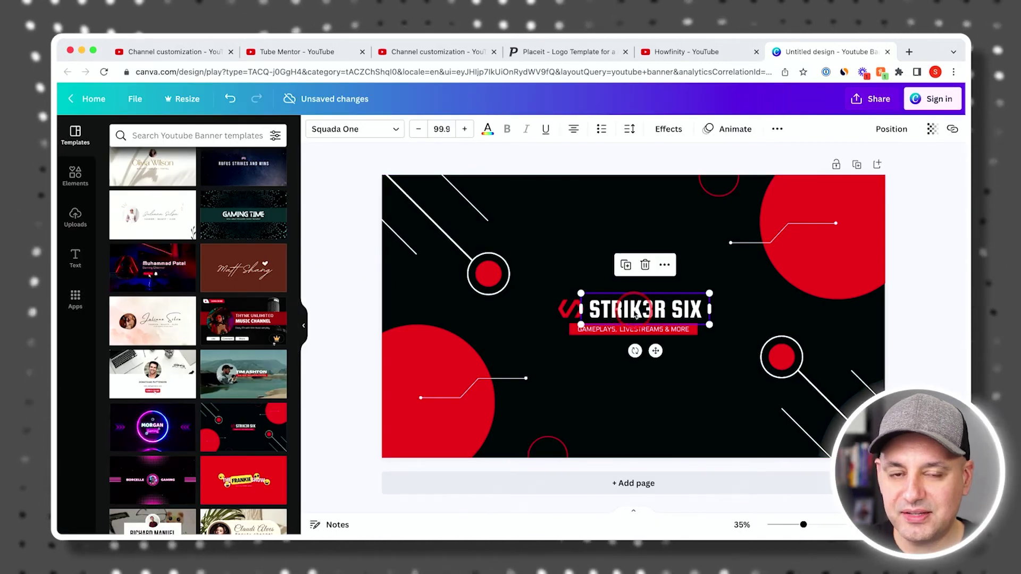
Step: Change the banner title to TUBEMENTOR and delete the top-right red circle
double_click(636, 314)
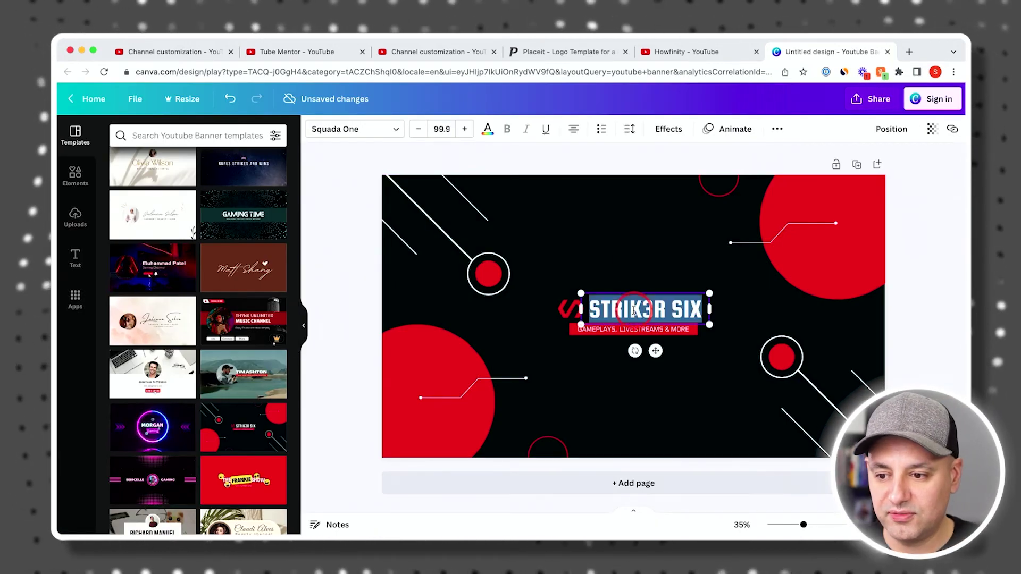
text(TUBEMENTOR)
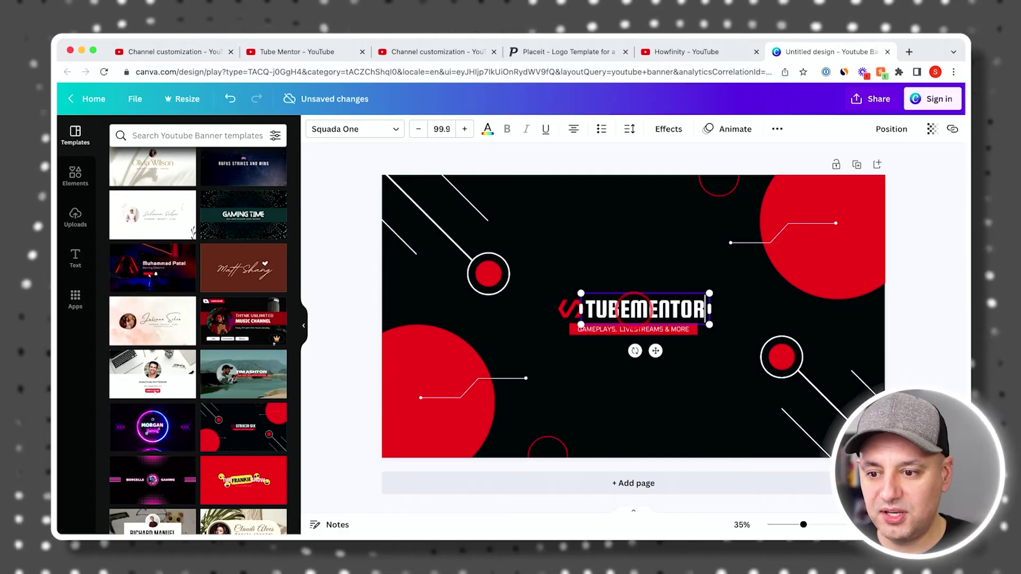
click(814, 251)
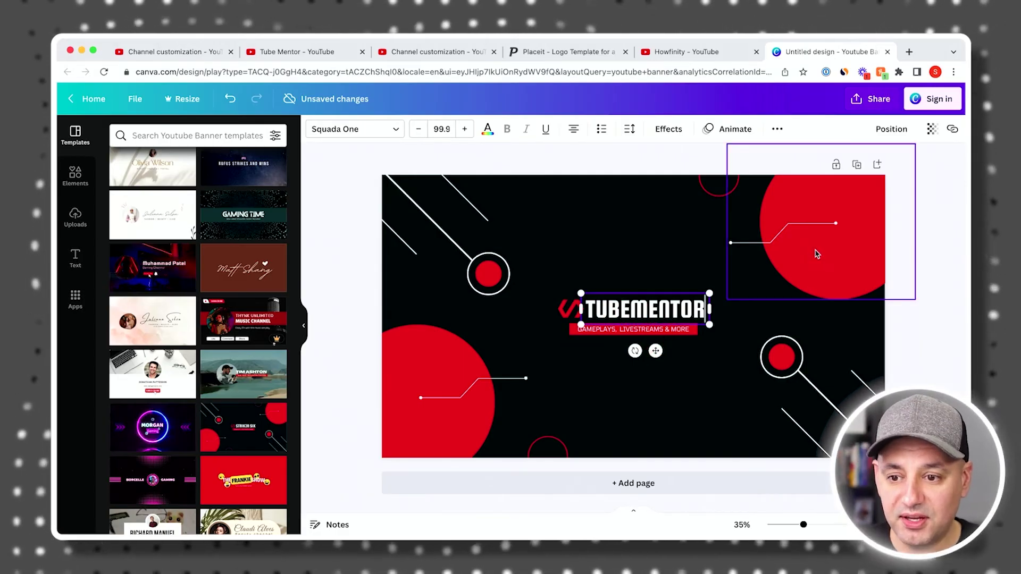
key(Delete)
click(938, 294)
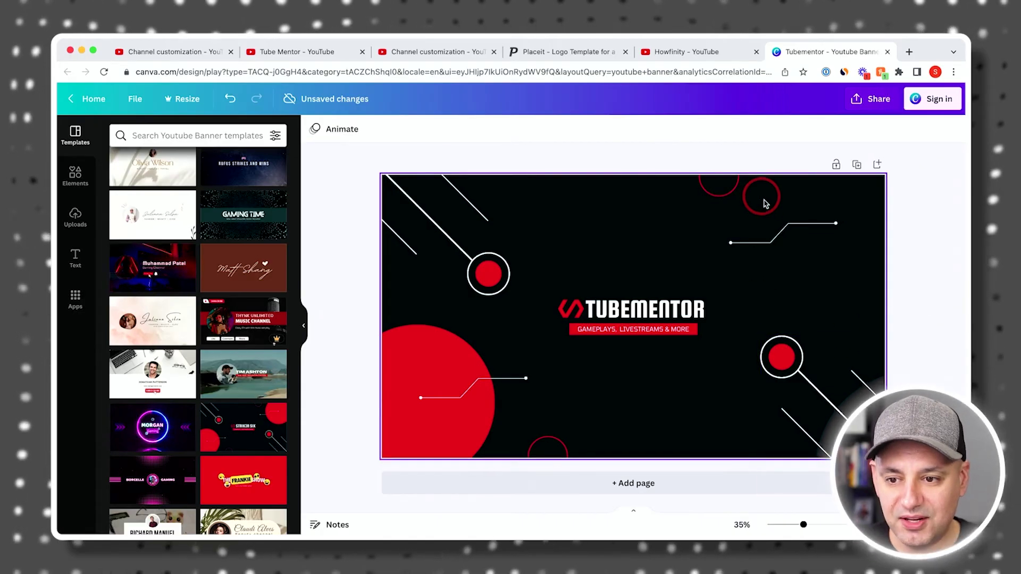
click(542, 205)
click(724, 264)
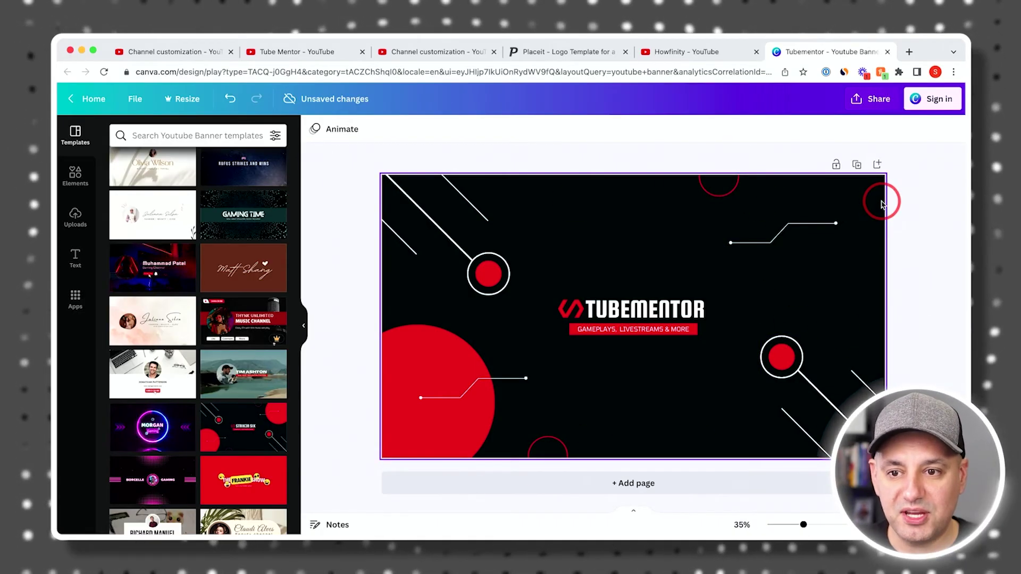
click(856, 105)
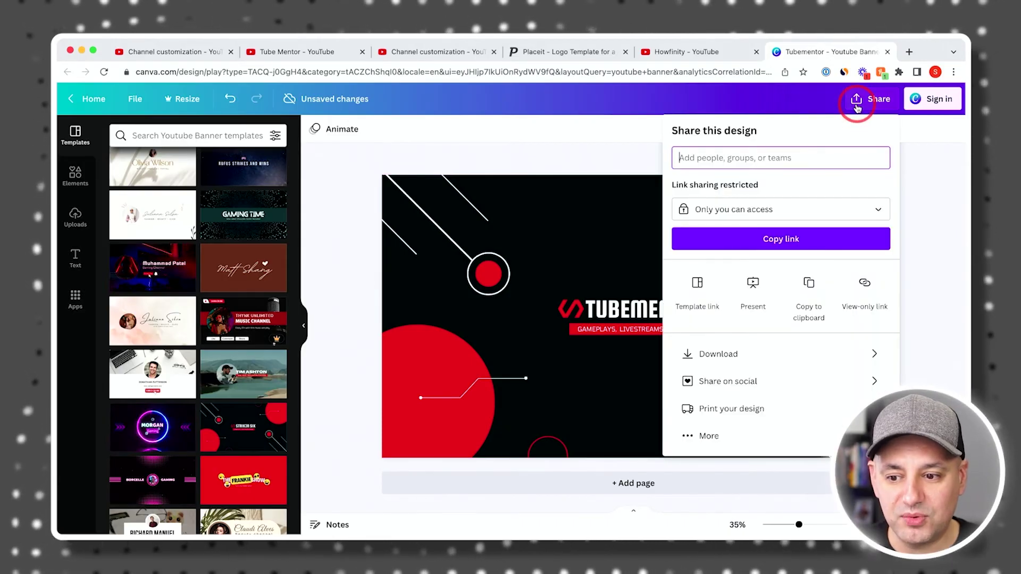
click(665, 55)
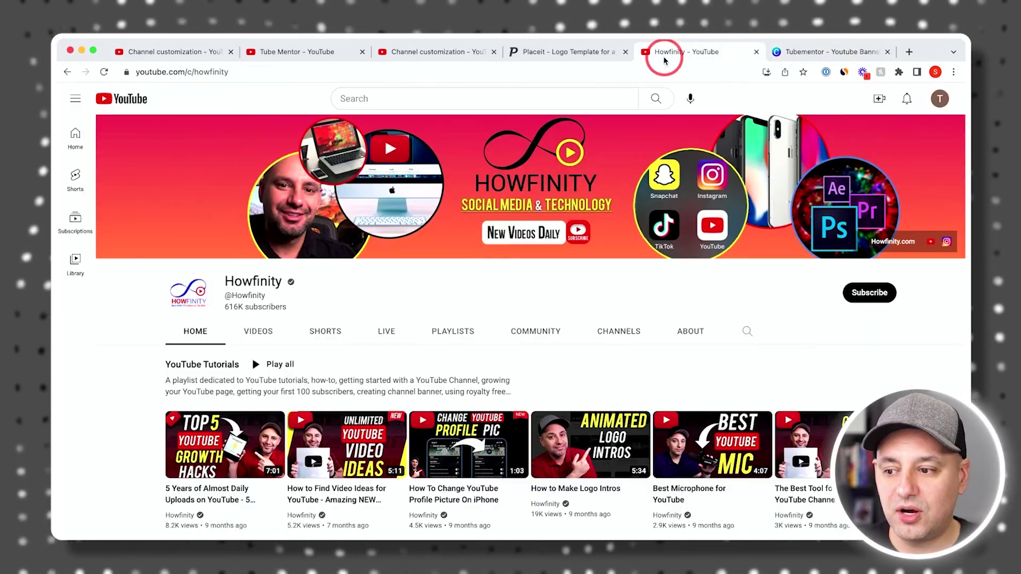
Step: Return to the Branding tab, mark the Video watermark heading, and scroll back to the top
click(398, 53)
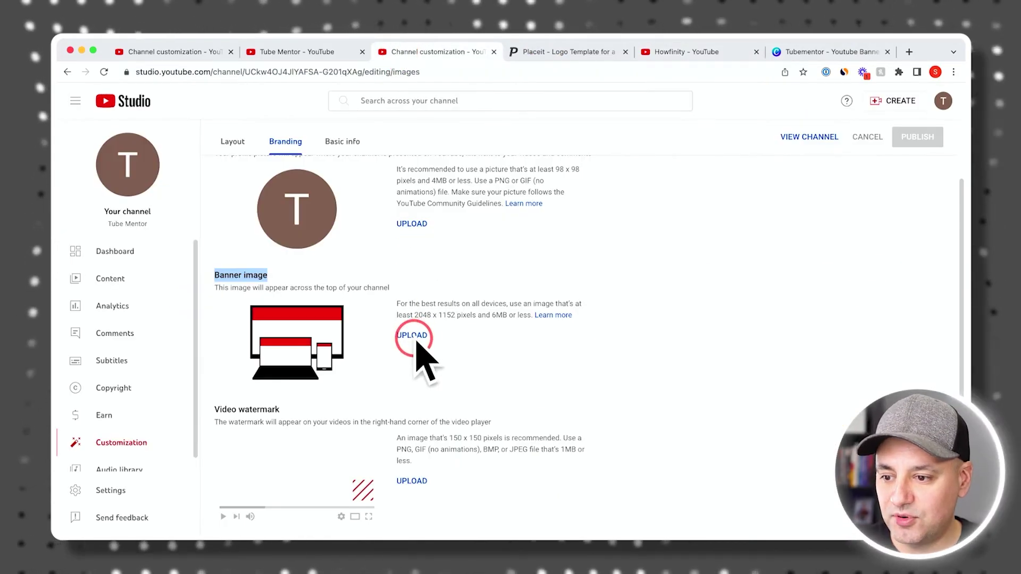
drag(216, 409, 287, 419)
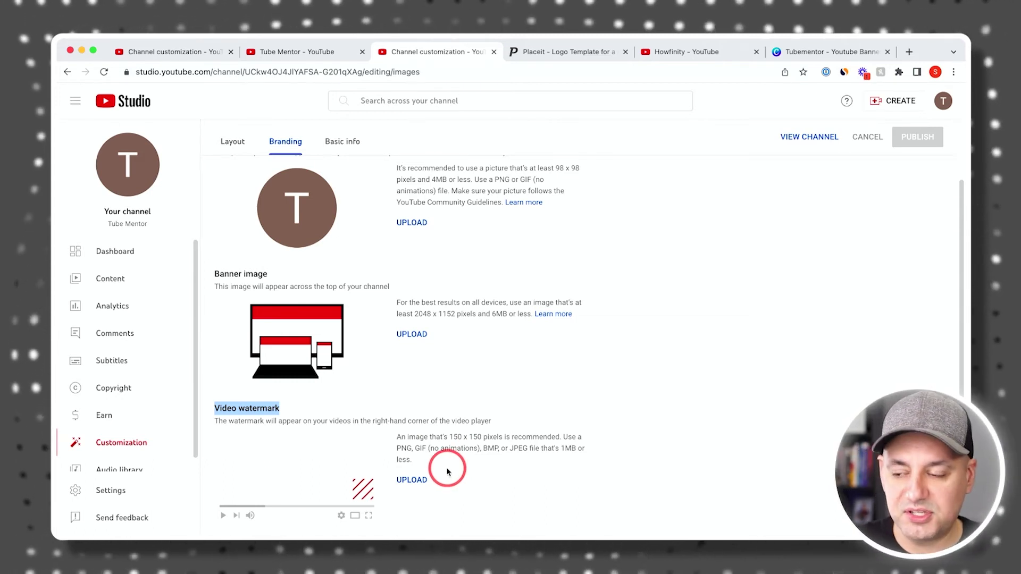
scroll(547, 434, up, 3)
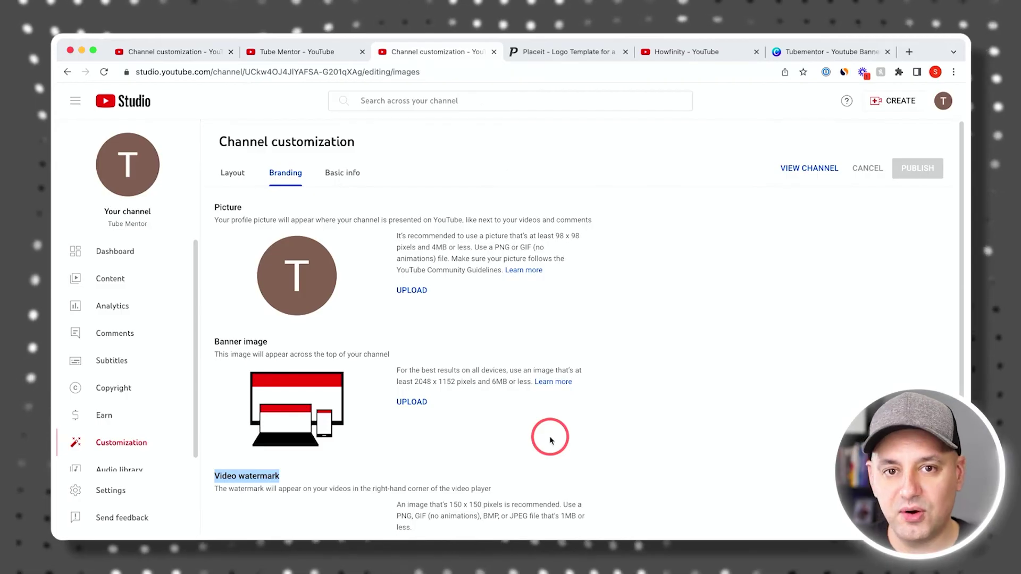
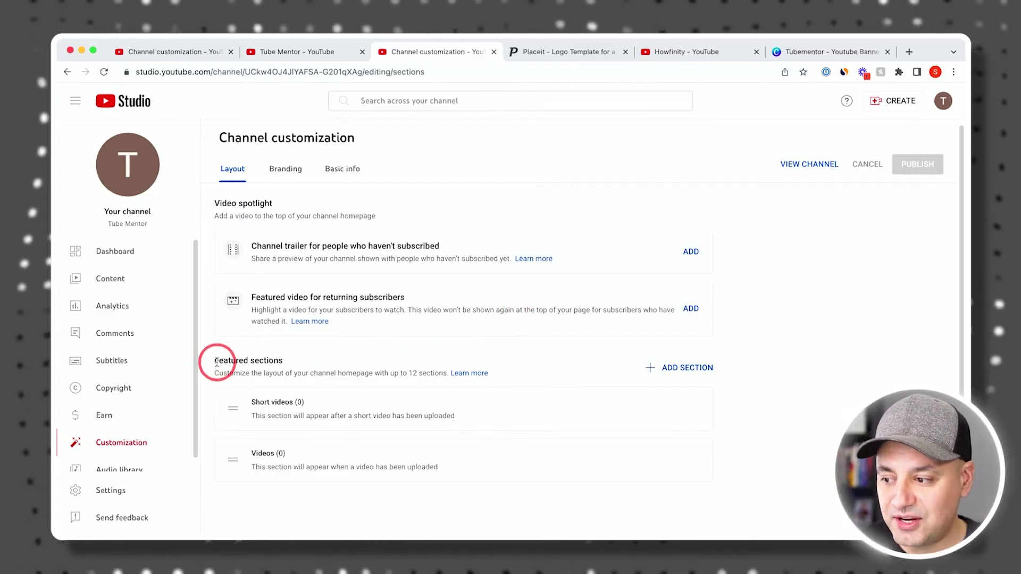
drag(213, 362, 294, 362)
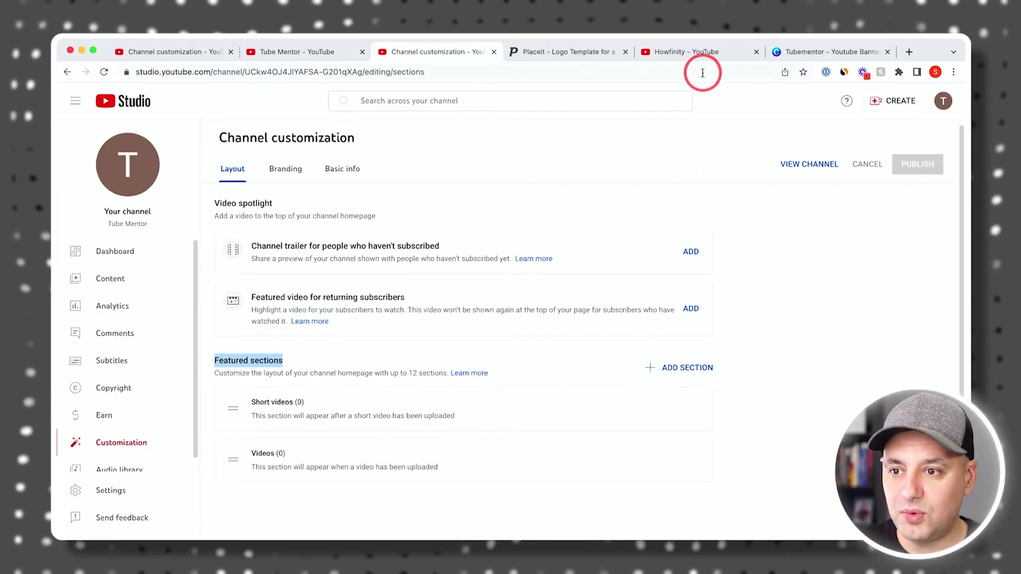
click(685, 51)
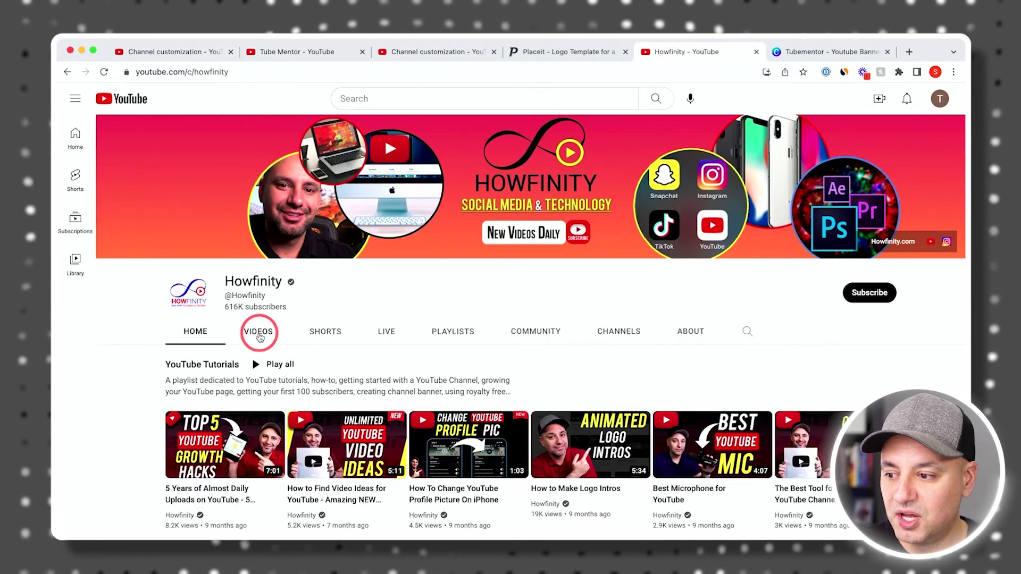
Step: Scroll the Howfinity Home tab past the YouTube, Instagram and TikTok playlist rows to Popular videos
scroll(319, 301, down, 2)
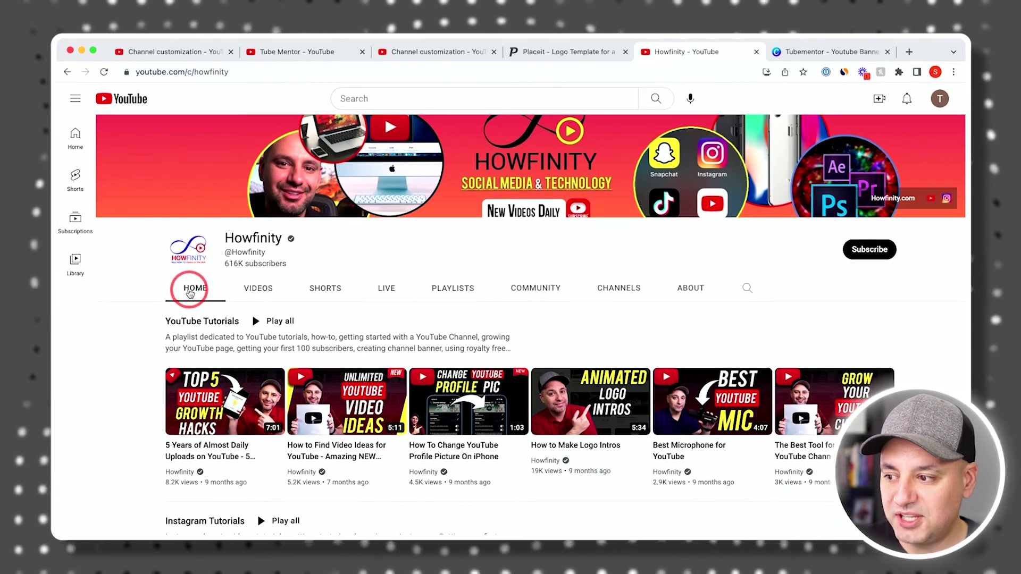
scroll(122, 282, down, 1)
scroll(121, 279, down, 2)
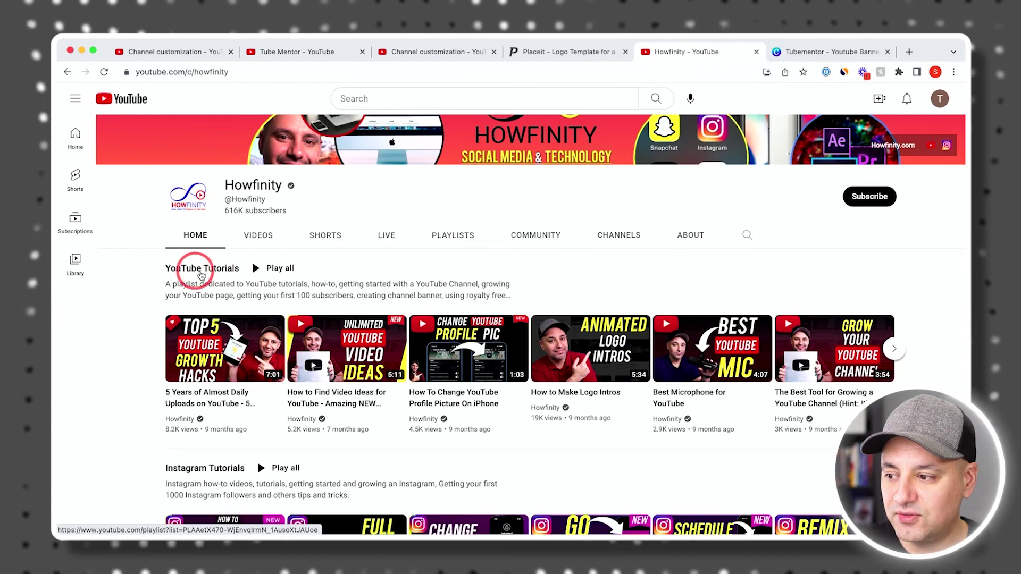
scroll(139, 311, down, 2)
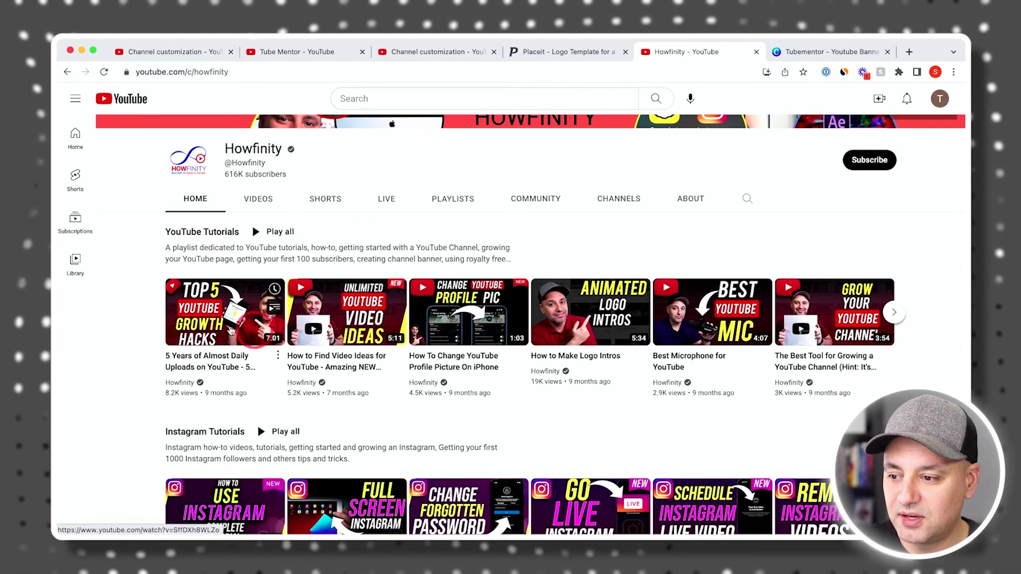
scroll(149, 321, down, 1)
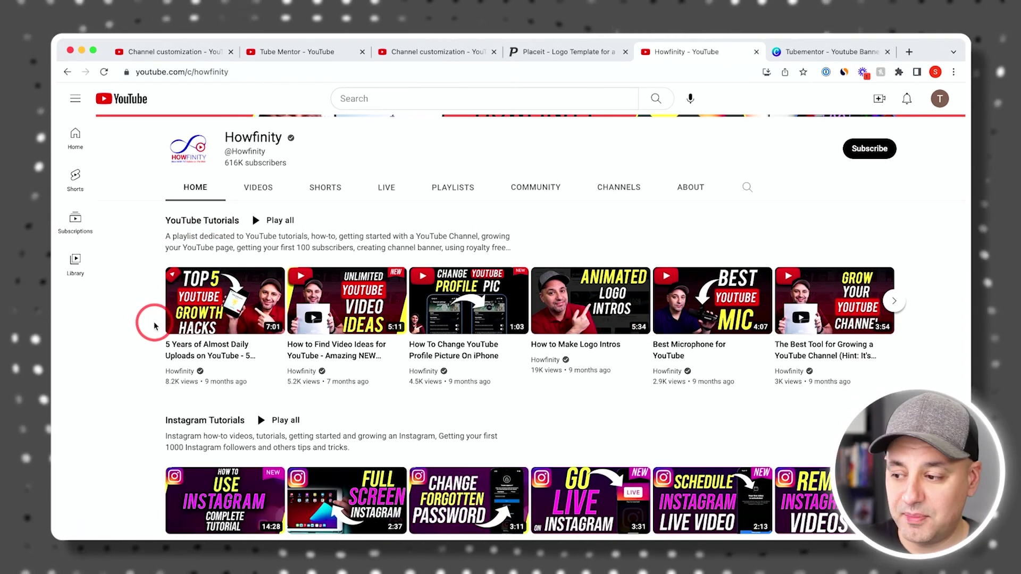
scroll(152, 326, down, 5)
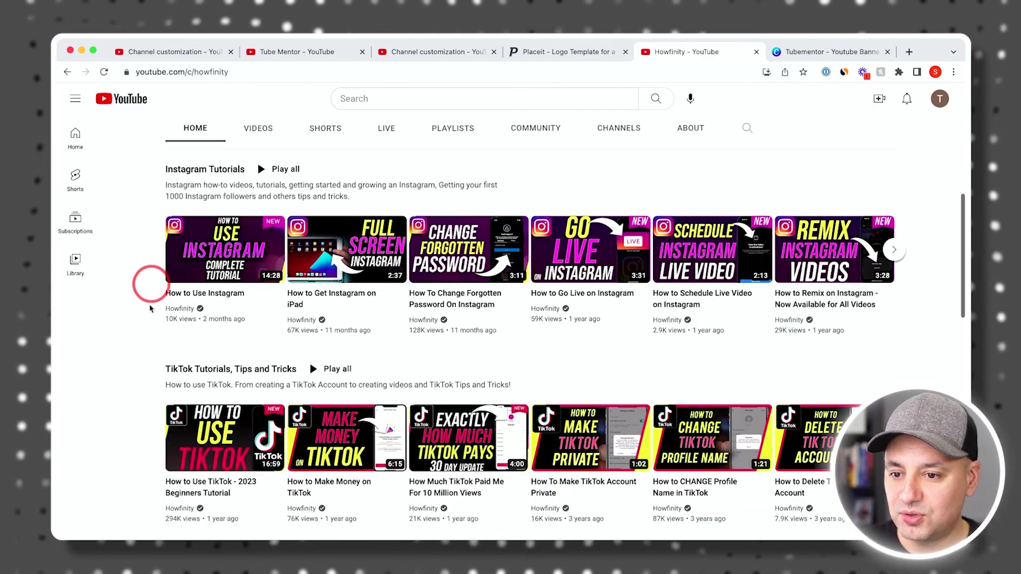
scroll(143, 381, down, 3)
scroll(147, 387, down, 2)
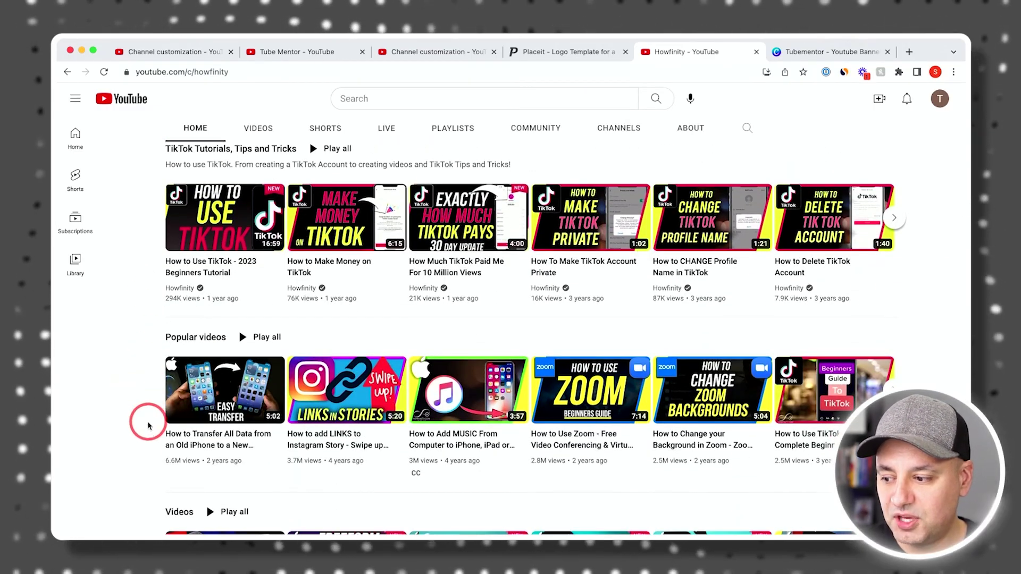
scroll(141, 417, up, 1)
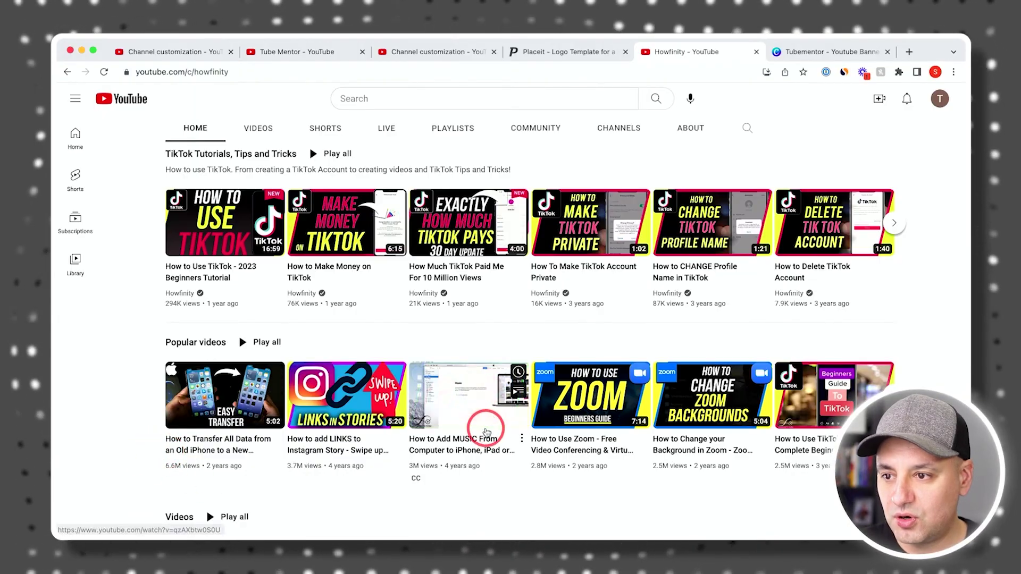
Step: Back on the customization page, remove the existing Short videos and Videos sections
click(429, 52)
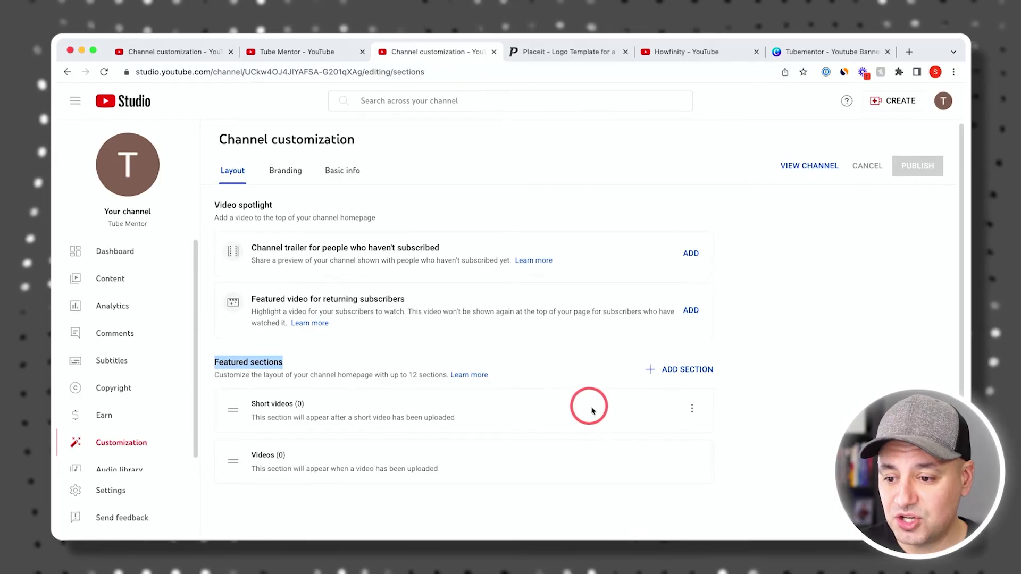
click(692, 408)
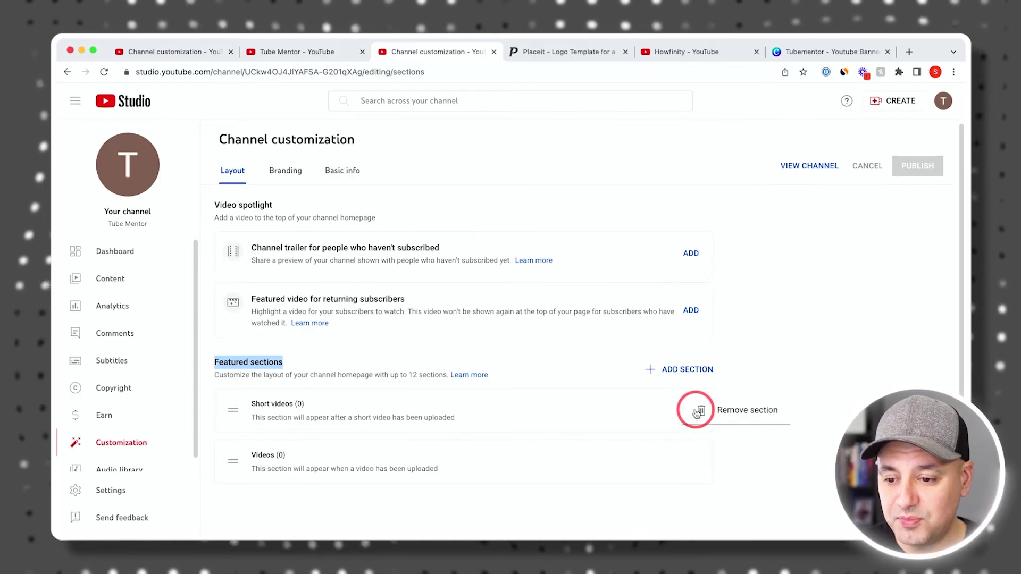
click(727, 411)
click(696, 412)
click(725, 413)
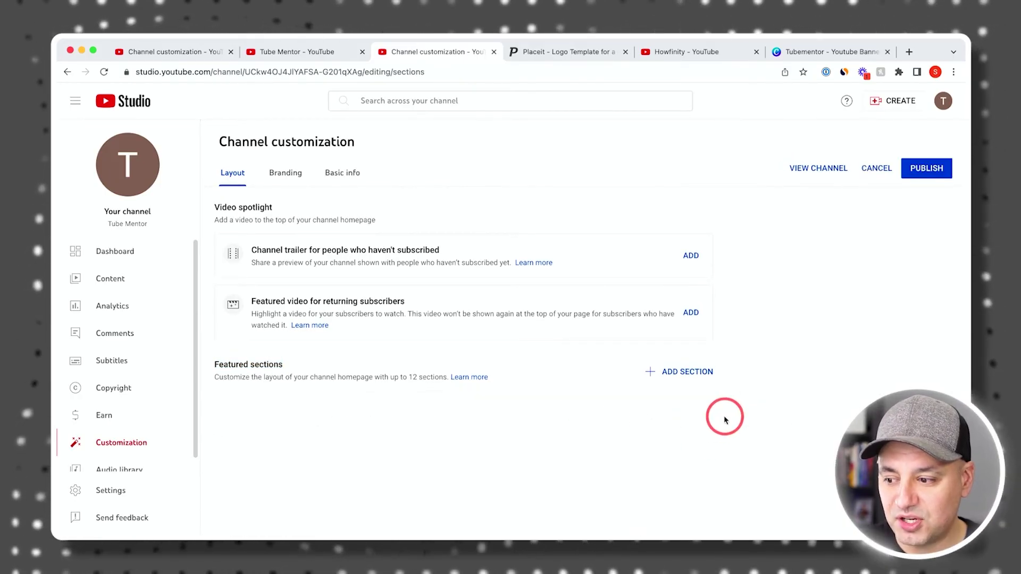
Step: Add a Popular videos section, then a Short videos section below it, and publish
click(683, 374)
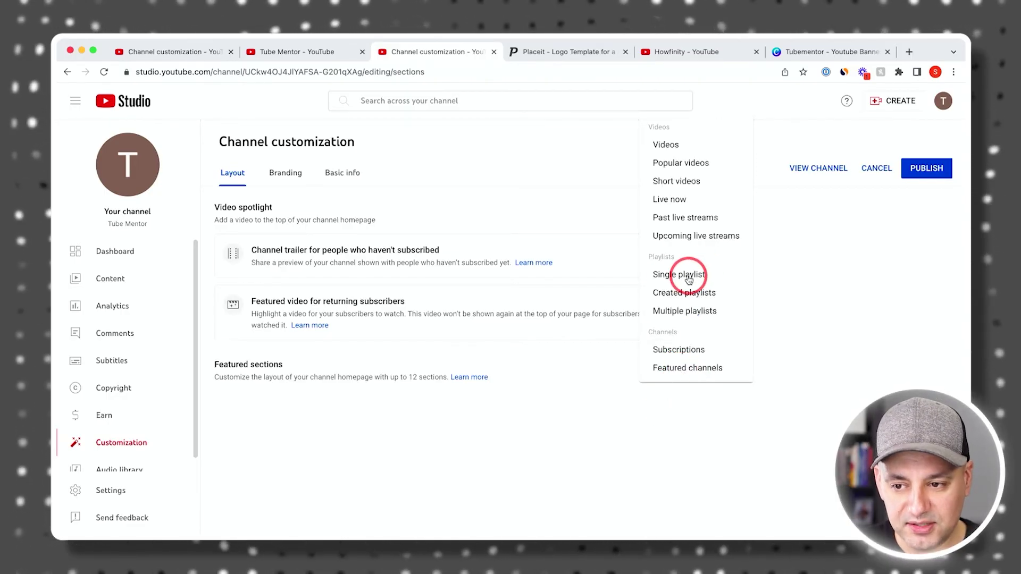
click(672, 165)
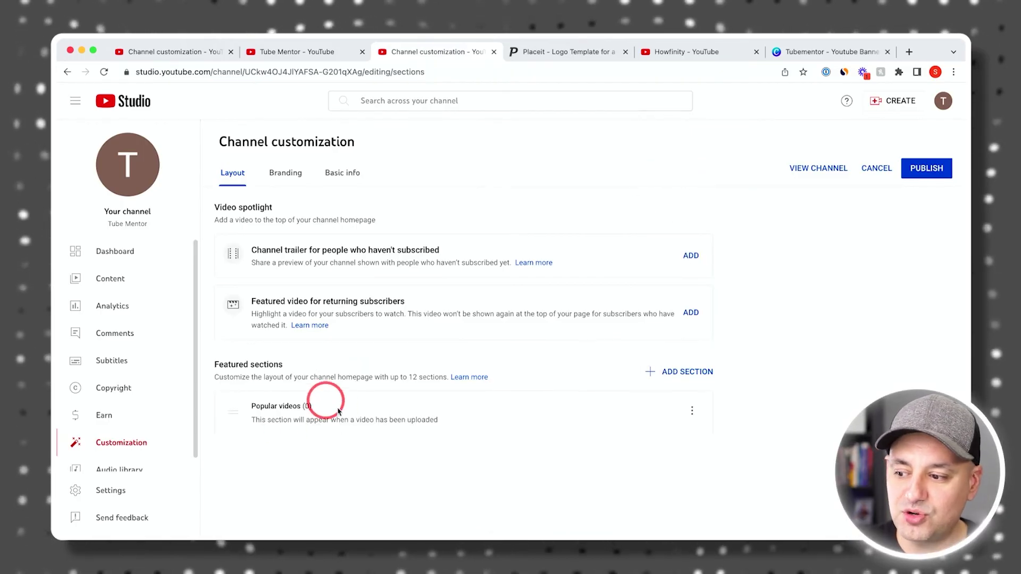
click(675, 372)
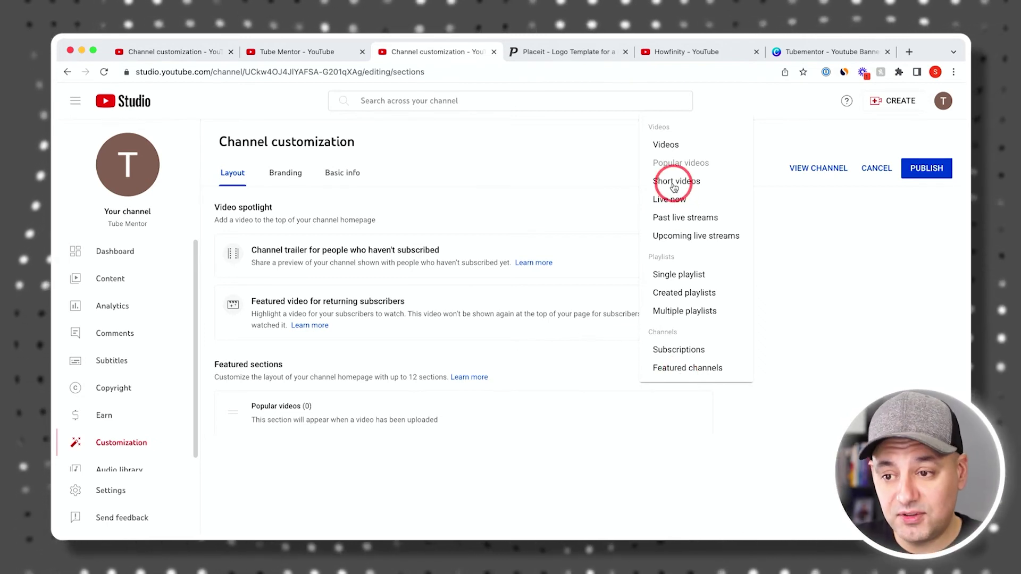
click(675, 183)
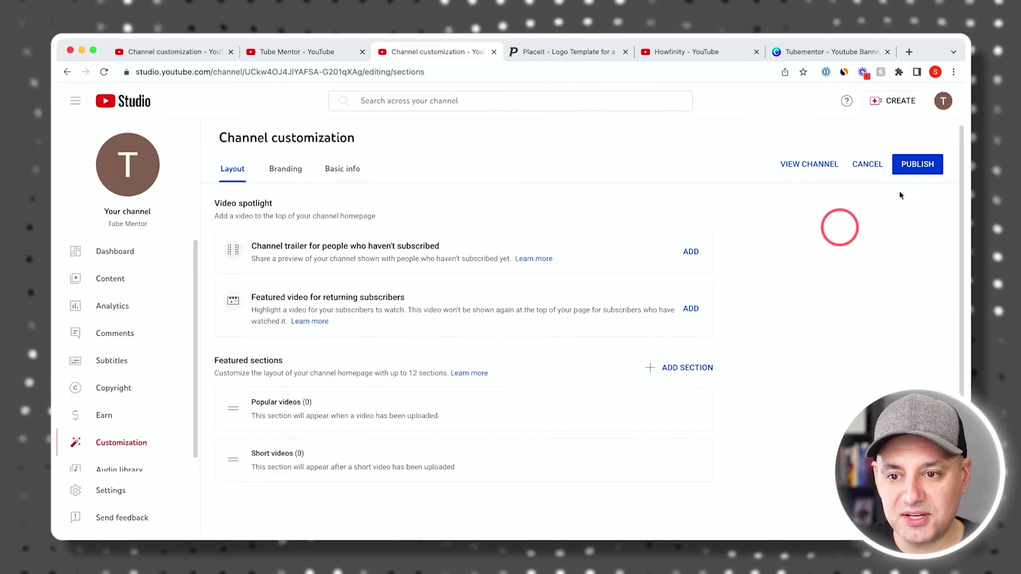
click(917, 165)
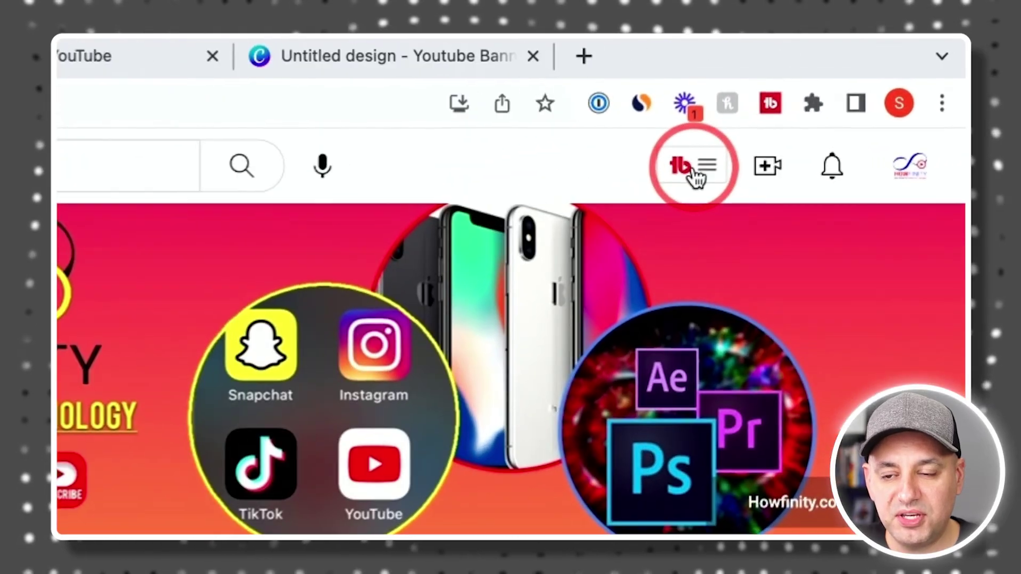
Step: Launch TubeBuddy's Keyword Explorer from the TubeBuddy menu in the YouTube header
click(696, 175)
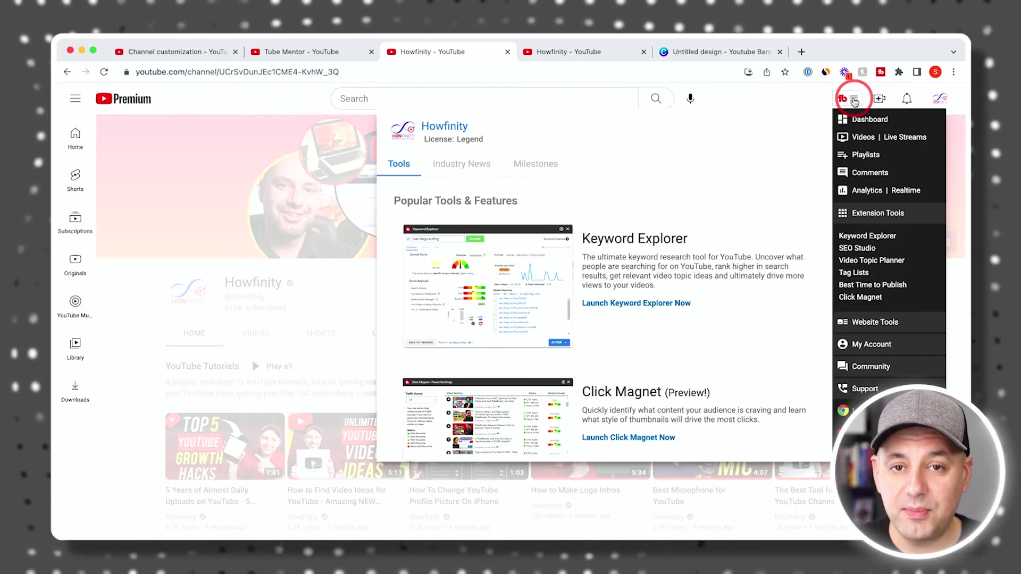
click(847, 238)
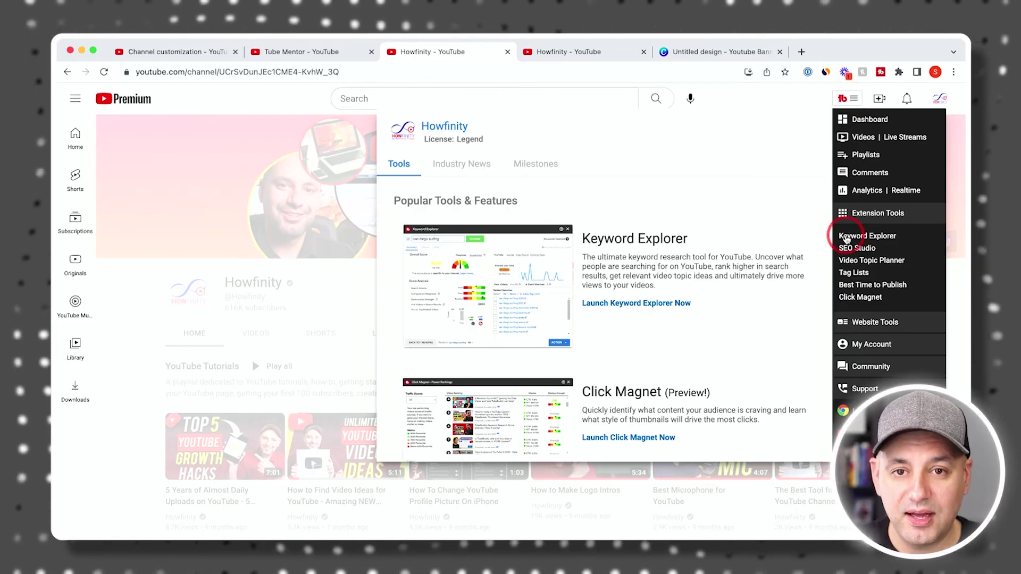
click(853, 240)
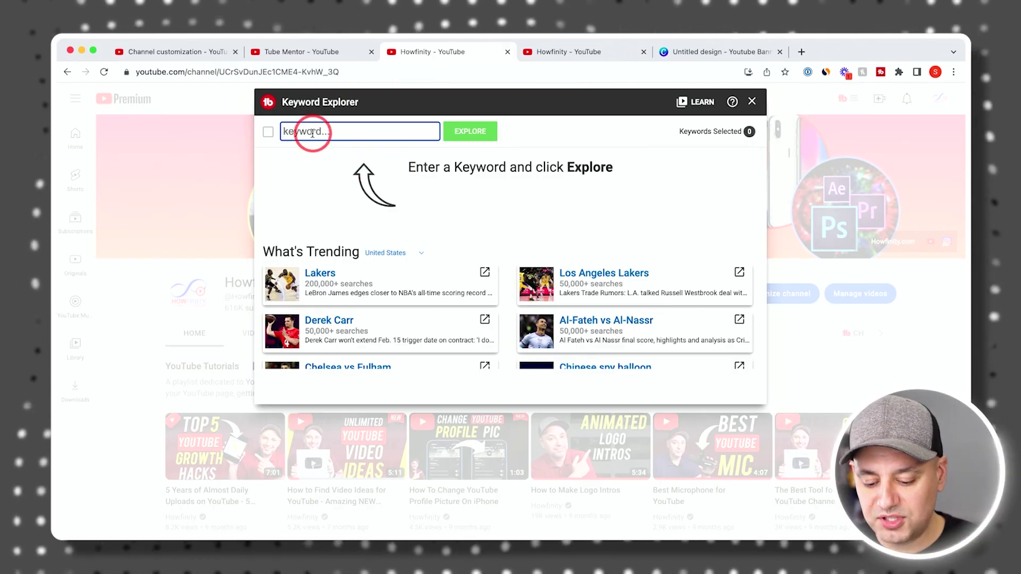
Step: Explore the keyword 'how to grow youtube' and review its score and related searches
text(how to grow youtube)
click(473, 133)
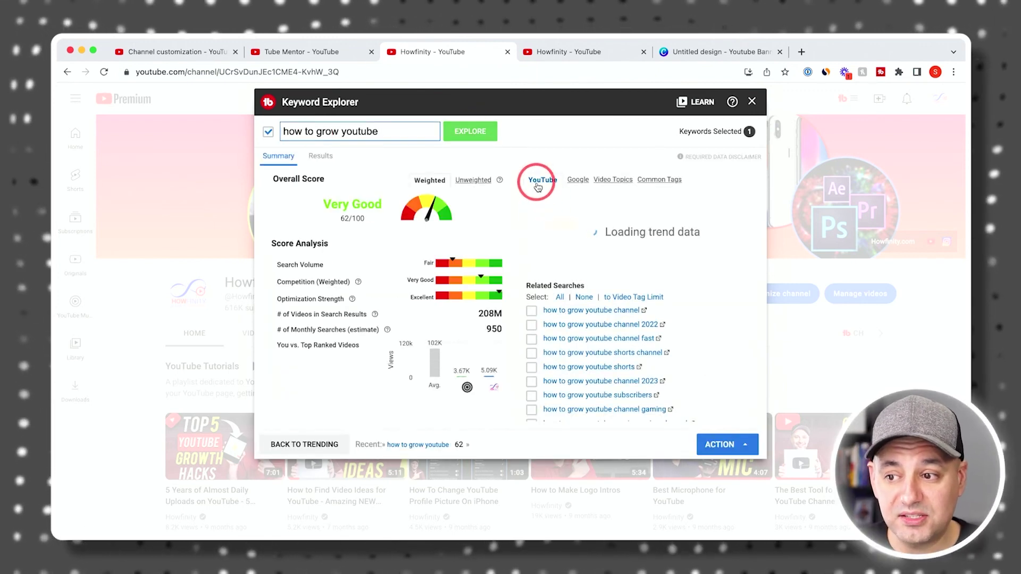
scroll(636, 315, down, 2)
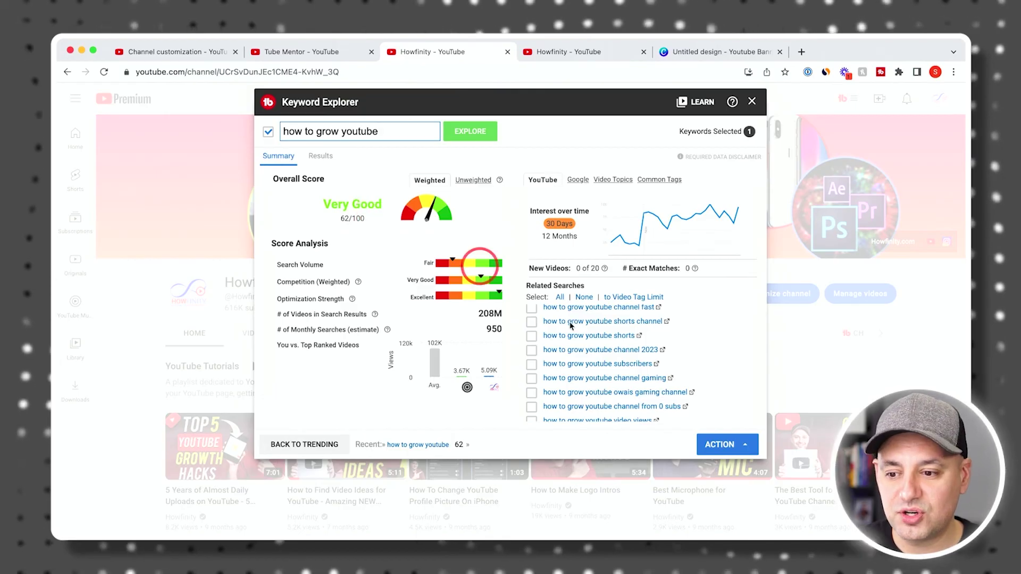
scroll(622, 298, down, 2)
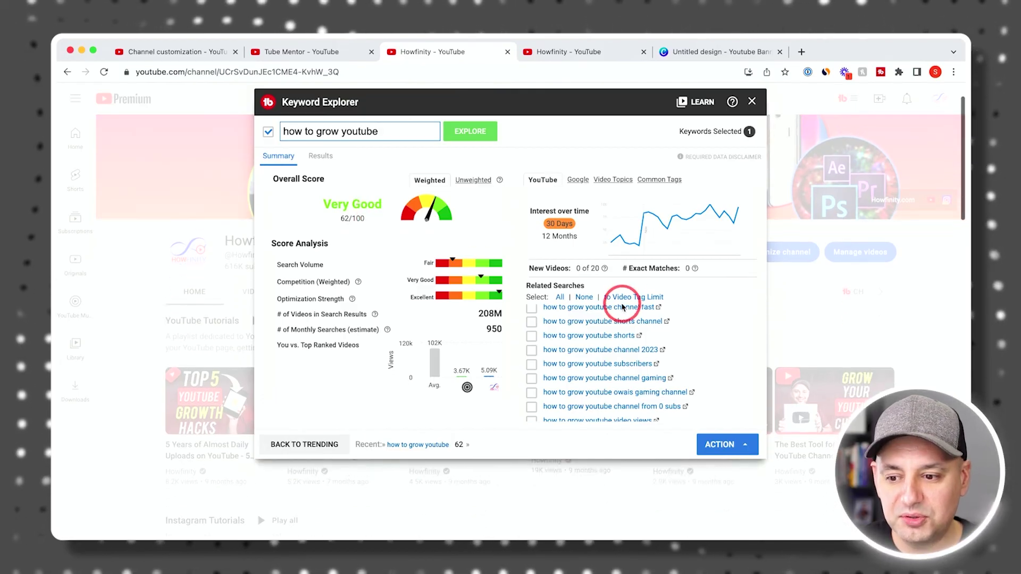
Step: Research 'how to grow youtube channel from 0 subs' (88/100 Excellent), checking Video Topics and Google data
click(606, 407)
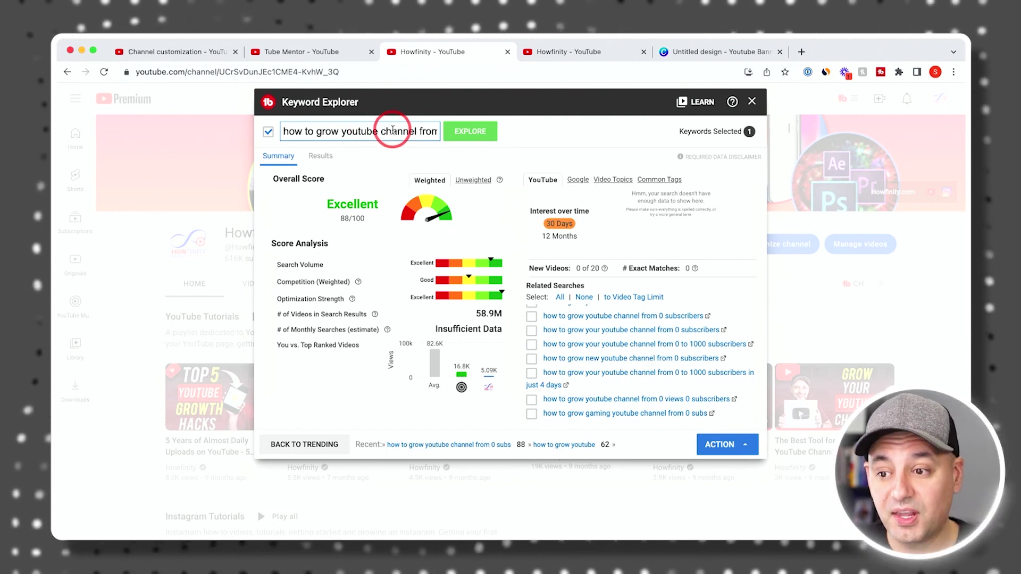
click(607, 180)
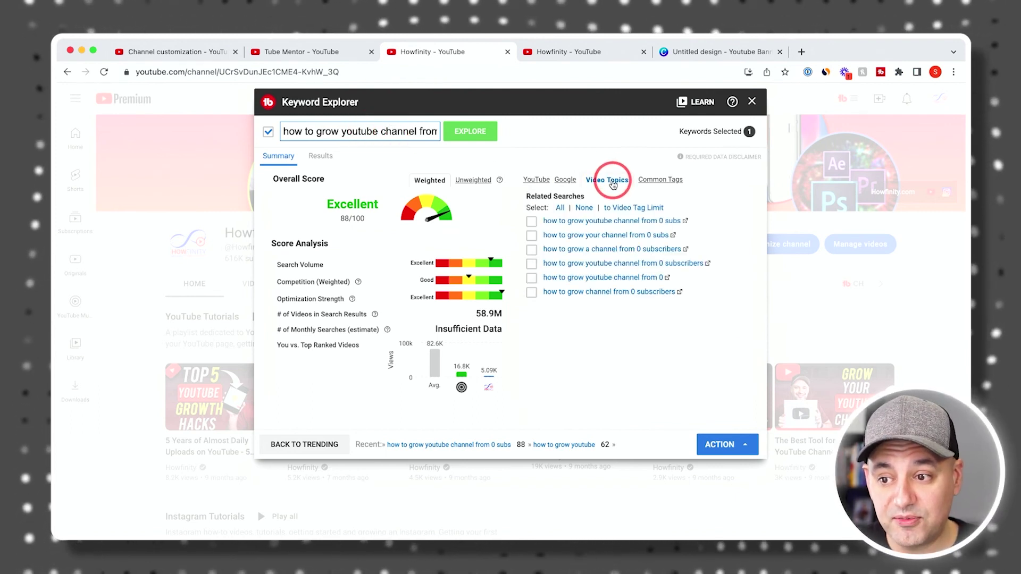
click(572, 181)
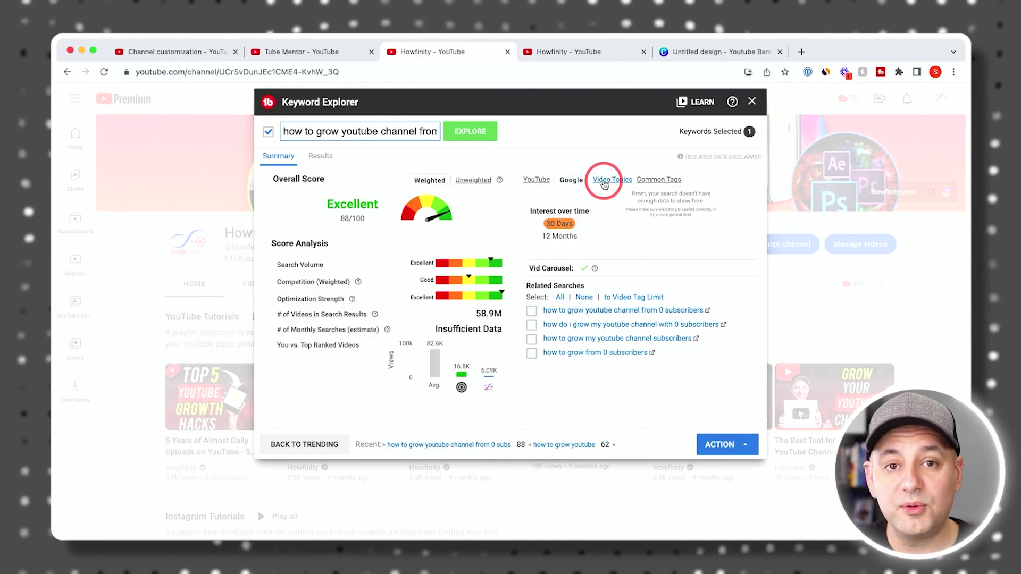
scroll(702, 175, up, 1)
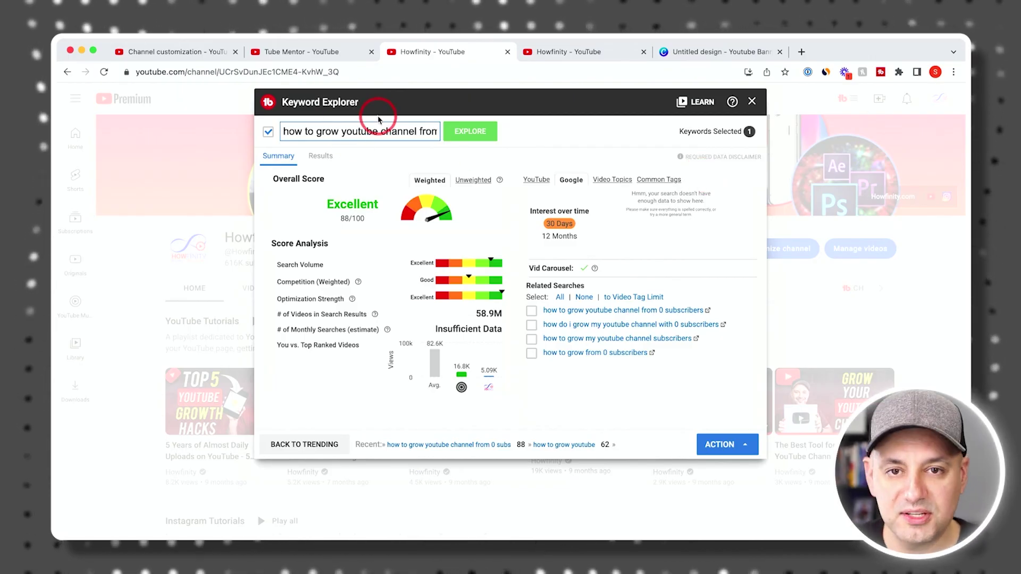
scroll(585, 132, down, 1)
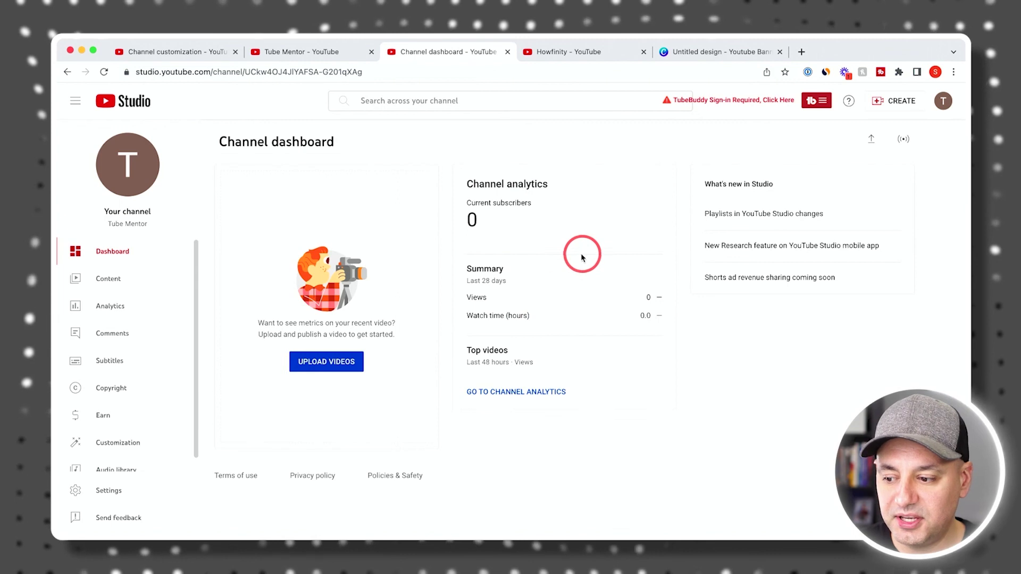
Step: Open the Upload videos dialog from the Channel dashboard
click(317, 361)
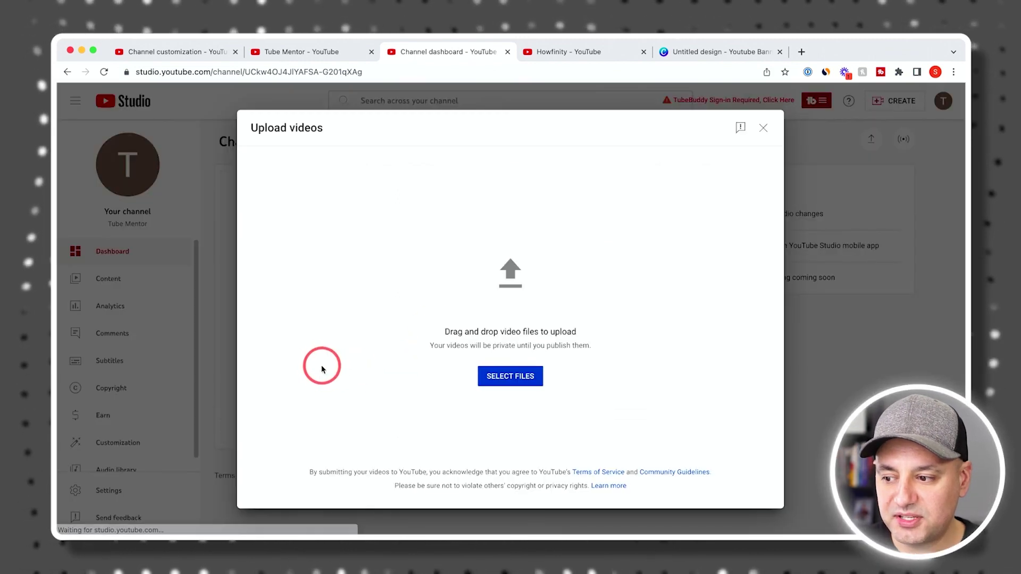